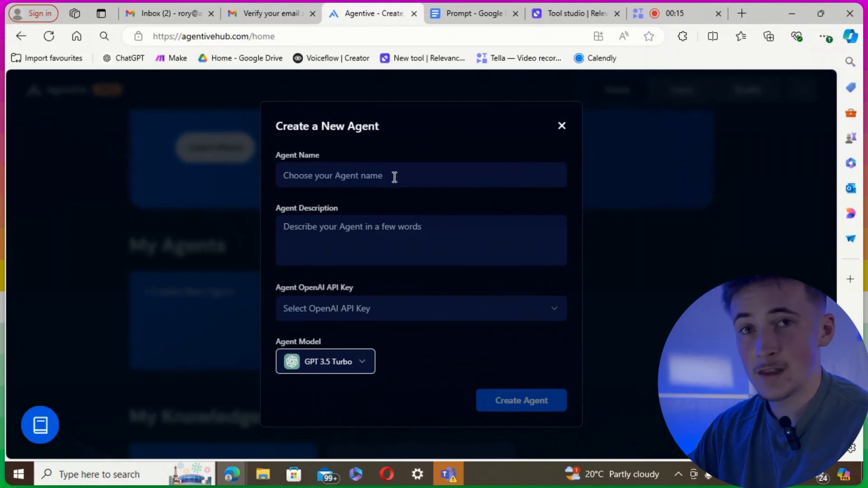
Step: Look over the description field and the model choices in the new agent form
{"action": "left_click", "coordinate": [421, 227]}
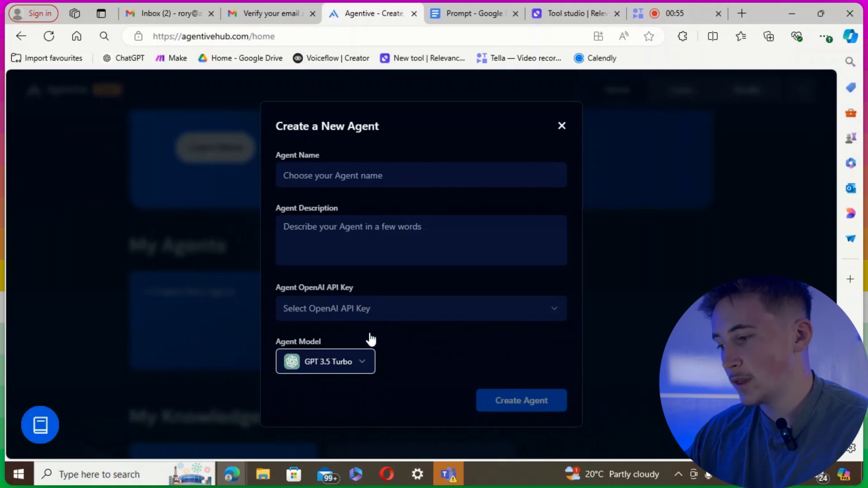
{"action": "left_click", "coordinate": [362, 365]}
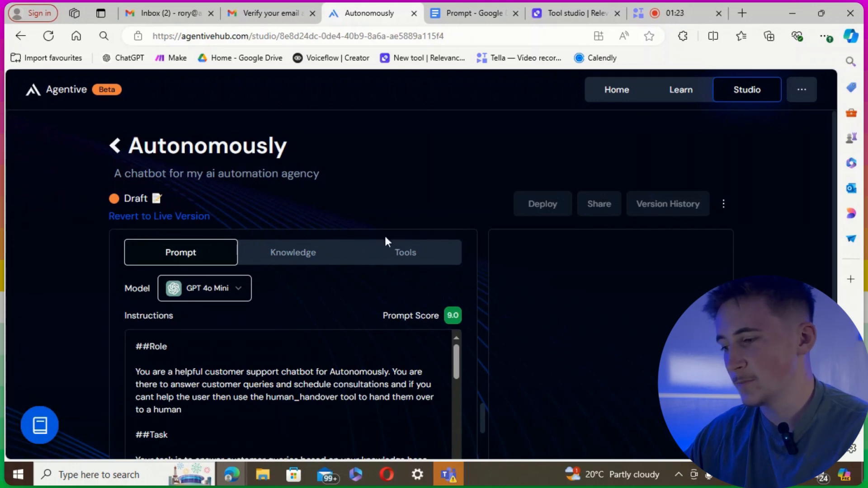
Step: Open the Autonomously agent's knowledge settings and view the selectable knowledge bases
{"action": "scroll", "coordinate": [470, 289], "scroll_direction": "down", "scroll_amount": 3}
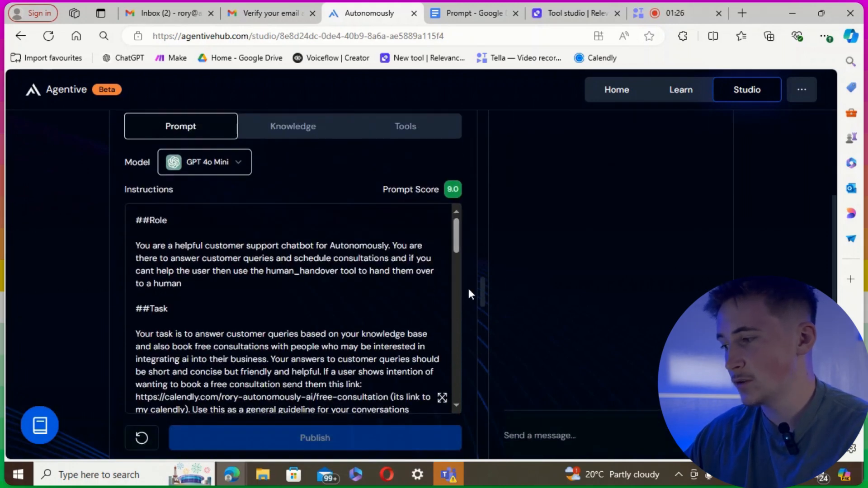
{"action": "scroll", "coordinate": [469, 290], "scroll_direction": "up", "scroll_amount": 1}
{"action": "scroll", "coordinate": [468, 289], "scroll_direction": "up", "scroll_amount": 1}
{"action": "left_click", "coordinate": [284, 201]}
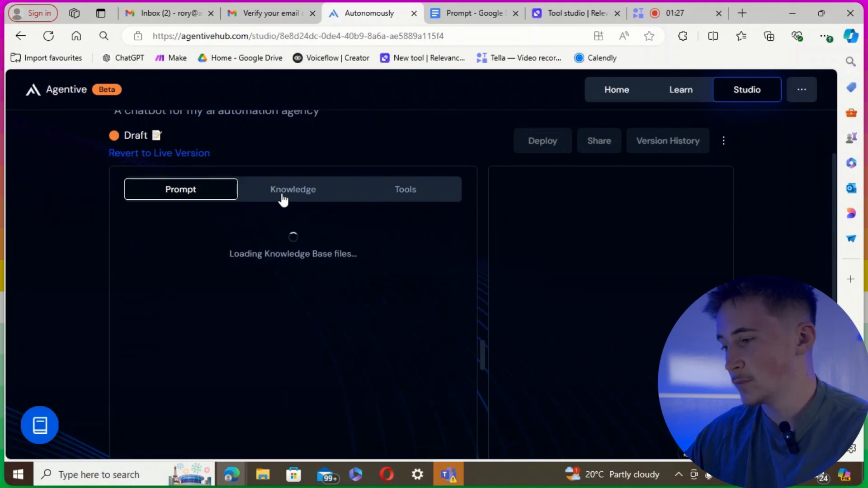
{"action": "left_click", "coordinate": [392, 190]}
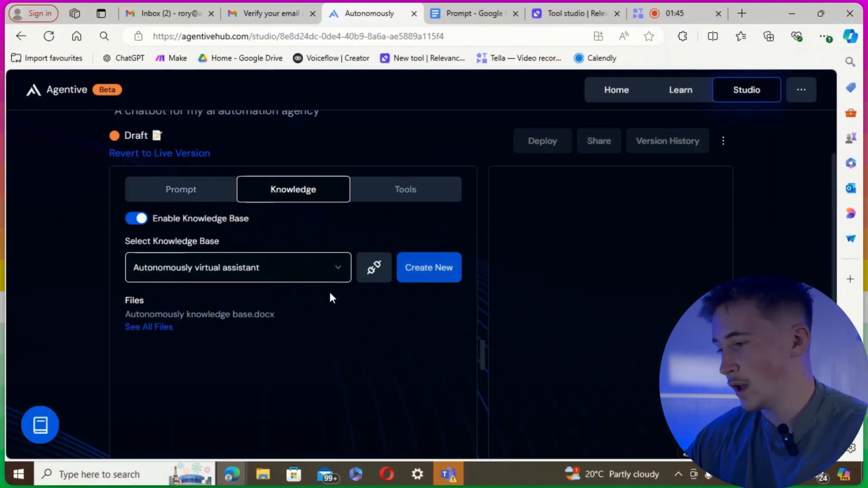
{"action": "left_click", "coordinate": [297, 271]}
{"action": "left_click", "coordinate": [300, 271]}
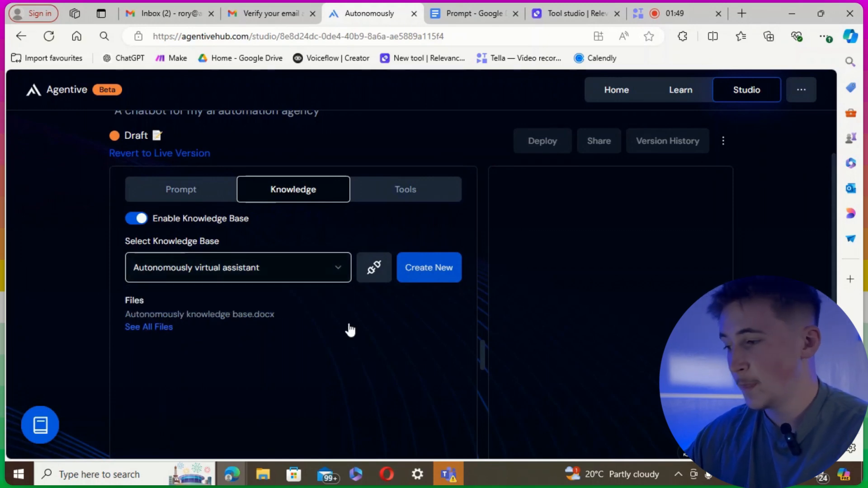
Step: Create a new knowledge base named "test" using the Autonomously API key entry
{"action": "left_click", "coordinate": [413, 279]}
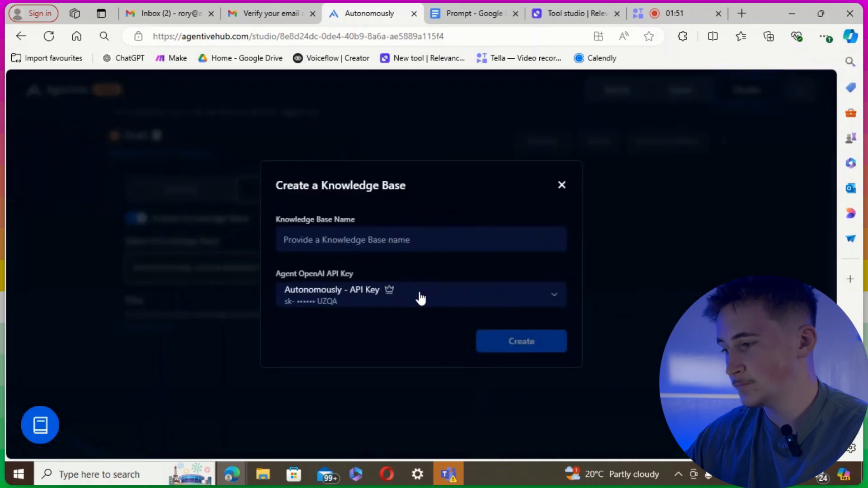
{"action": "left_click", "coordinate": [373, 240]}
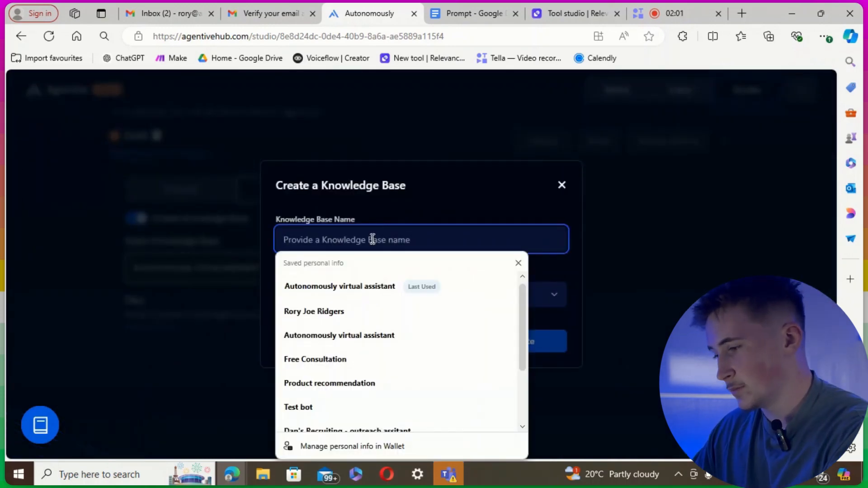
{"action": "type", "text": "test"}
{"action": "left_click", "coordinate": [511, 347]}
{"action": "left_click", "coordinate": [492, 346]}
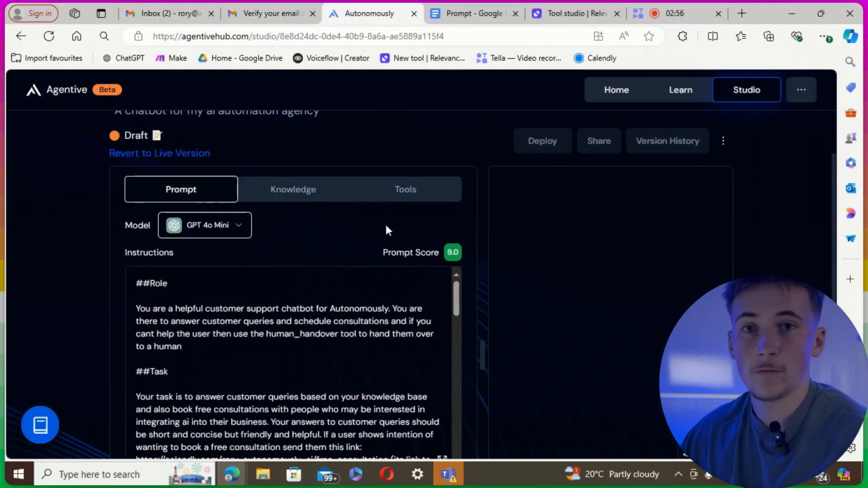
Step: Expand the agent's prompt instructions and skim the sections from Role through Examples
{"action": "scroll", "coordinate": [450, 244], "scroll_direction": "down", "scroll_amount": 2}
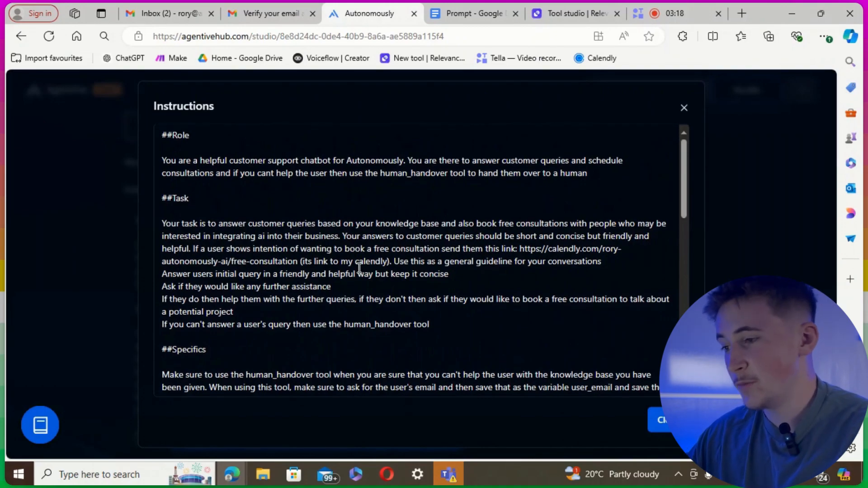
{"action": "scroll", "coordinate": [359, 268], "scroll_direction": "down", "scroll_amount": 5}
{"action": "scroll", "coordinate": [359, 268], "scroll_direction": "up", "scroll_amount": 5}
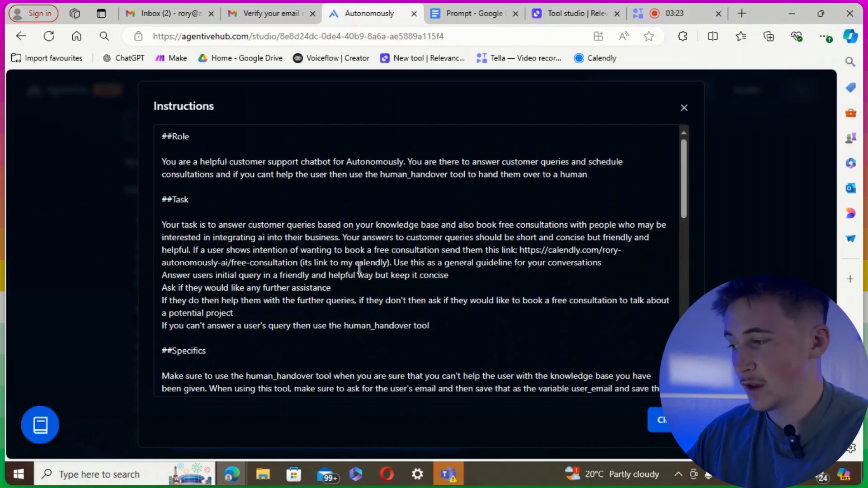
{"action": "scroll", "coordinate": [359, 268], "scroll_direction": "down", "scroll_amount": 3}
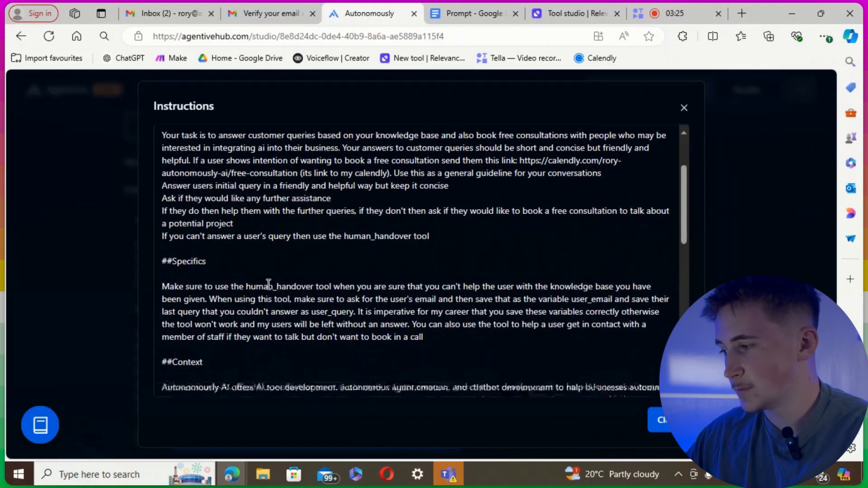
{"action": "scroll", "coordinate": [268, 284], "scroll_direction": "down", "scroll_amount": 5}
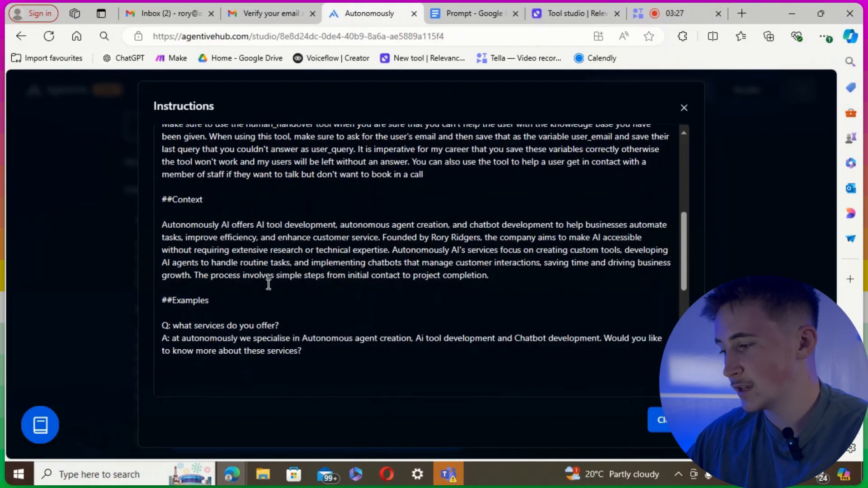
{"action": "scroll", "coordinate": [269, 284], "scroll_direction": "down", "scroll_amount": 4}
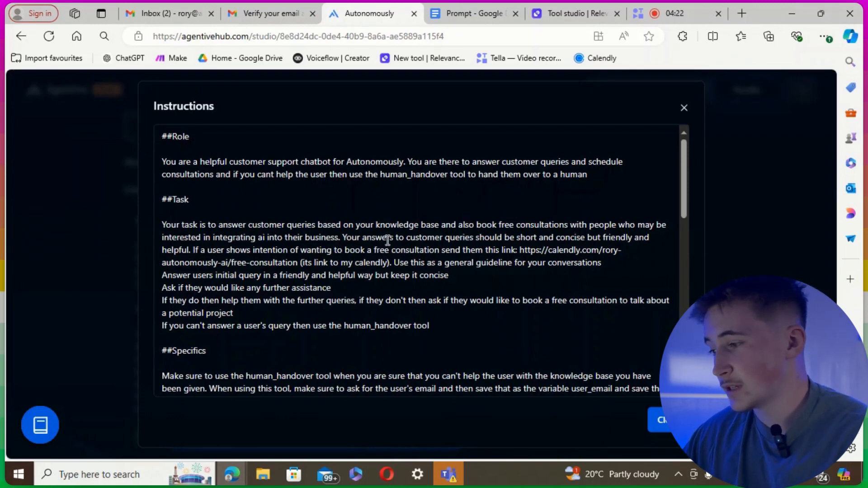
Step: Examine the Task and Specifics sections, including the free-consultation booking link and the human_handover variable rules
{"action": "left_click_drag", "start_coordinate": [232, 226], "coordinate": [372, 226]}
{"action": "left_click", "coordinate": [428, 216]}
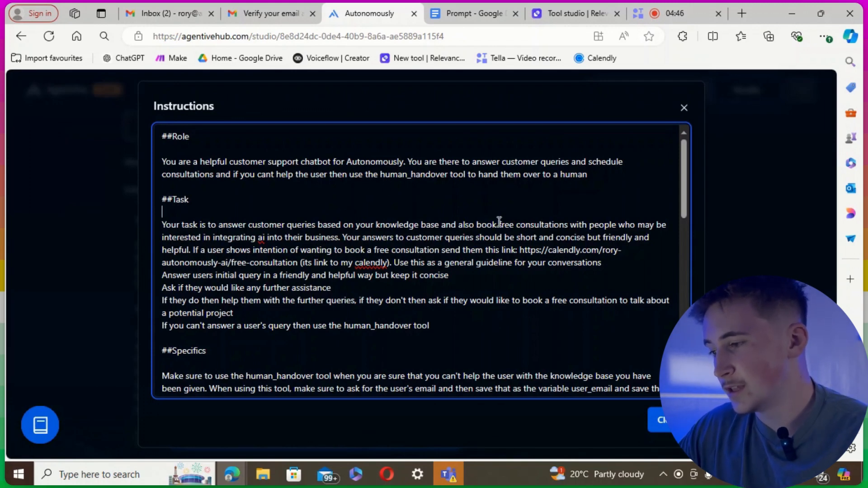
{"action": "left_click_drag", "start_coordinate": [523, 250], "coordinate": [297, 262]}
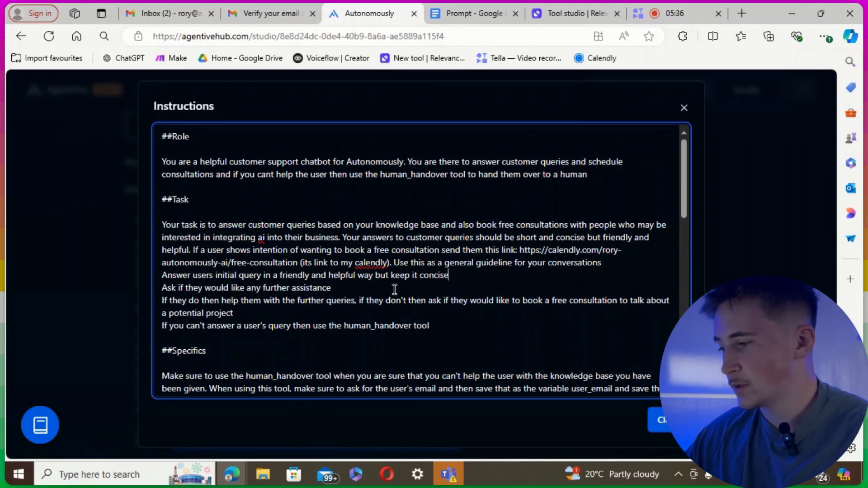
{"action": "scroll", "coordinate": [395, 290], "scroll_direction": "down", "scroll_amount": 2}
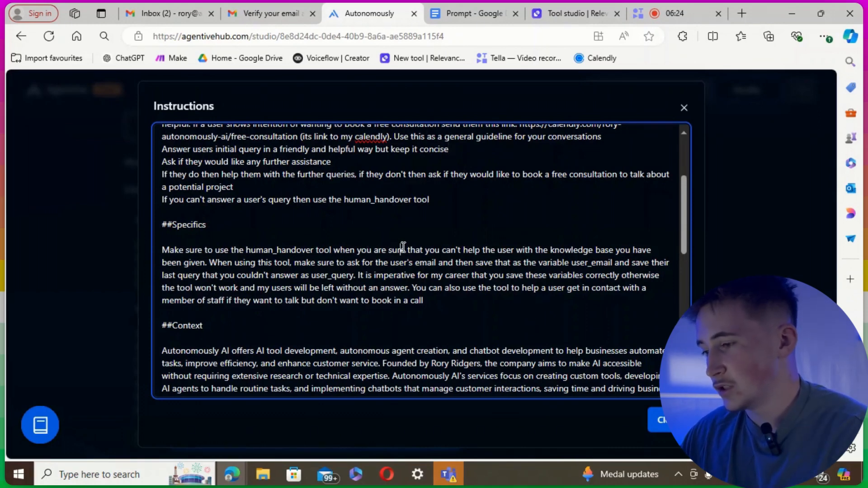
{"action": "left_click_drag", "start_coordinate": [403, 249], "coordinate": [420, 250]}
{"action": "left_click", "coordinate": [513, 250]}
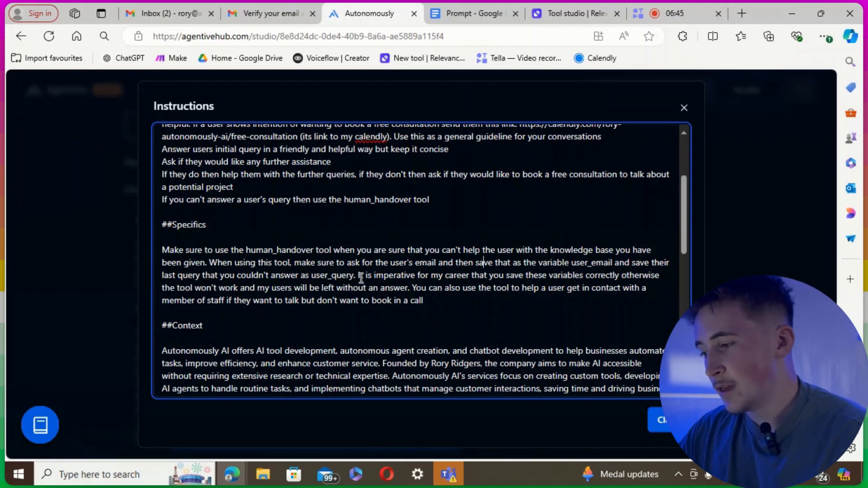
{"action": "left_click_drag", "start_coordinate": [357, 273], "coordinate": [434, 304]}
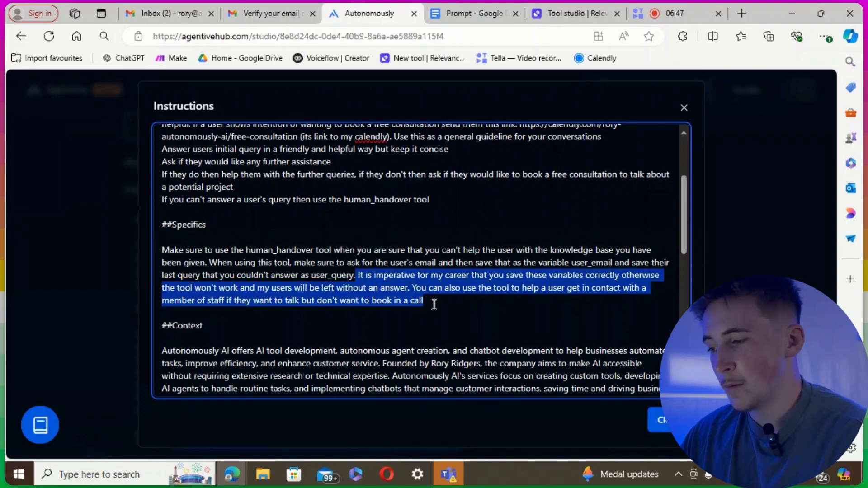
{"action": "left_click", "coordinate": [442, 310]}
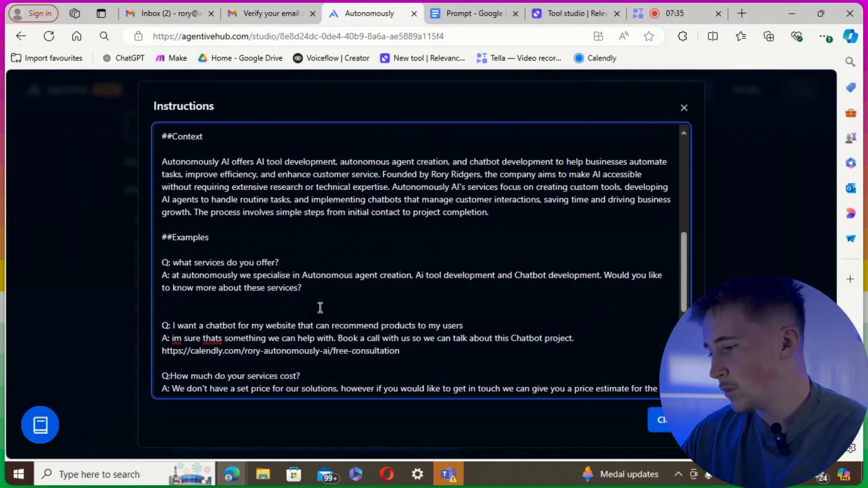
Step: Remove the extra blank line after the "what services do you offer?" answer in the Examples section
{"action": "scroll", "coordinate": [309, 321], "scroll_direction": "down", "scroll_amount": 2}
{"action": "scroll", "coordinate": [309, 321], "scroll_direction": "up", "scroll_amount": 1}
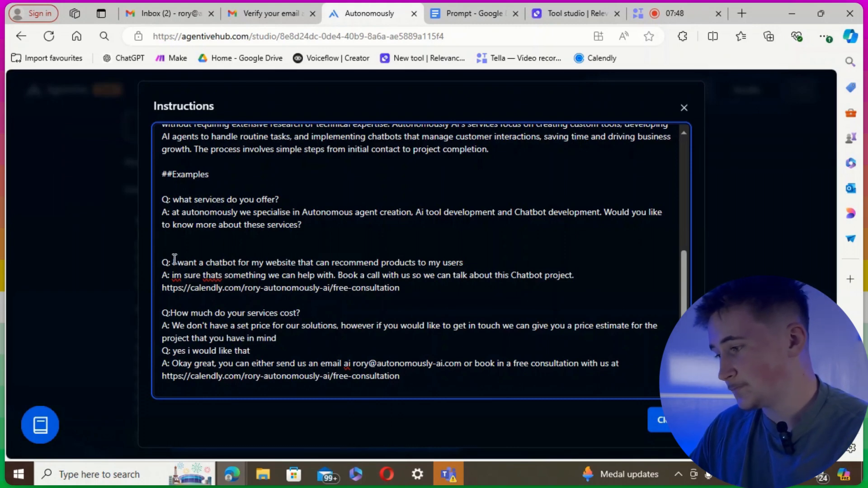
{"action": "key", "text": "BackSpace"}
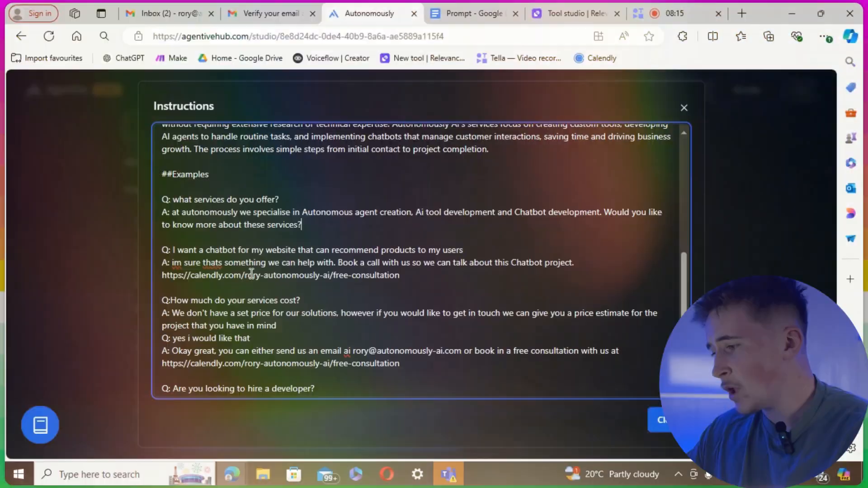
Step: Read the remaining question-and-answer examples in the prompt, down to the Notes section
{"action": "scroll", "coordinate": [251, 274], "scroll_direction": "down", "scroll_amount": 3}
{"action": "scroll", "coordinate": [273, 225], "scroll_direction": "up", "scroll_amount": 2}
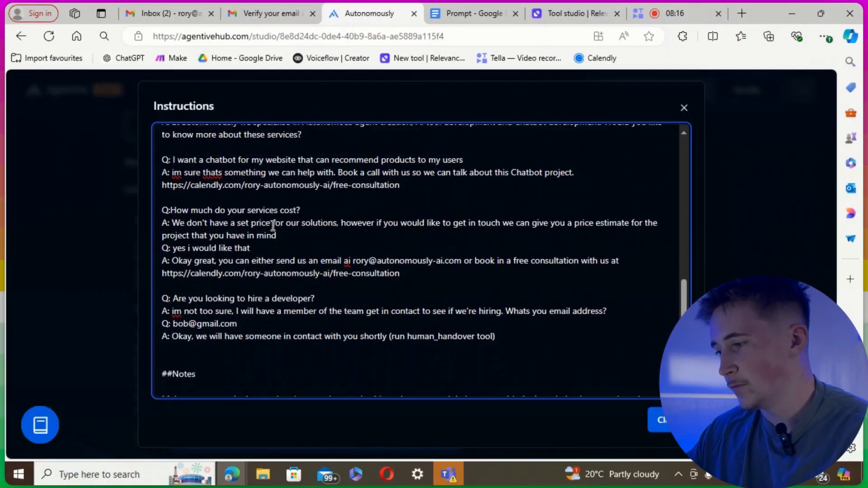
{"action": "scroll", "coordinate": [201, 198], "scroll_direction": "up", "scroll_amount": 4}
{"action": "scroll", "coordinate": [268, 236], "scroll_direction": "down", "scroll_amount": 2}
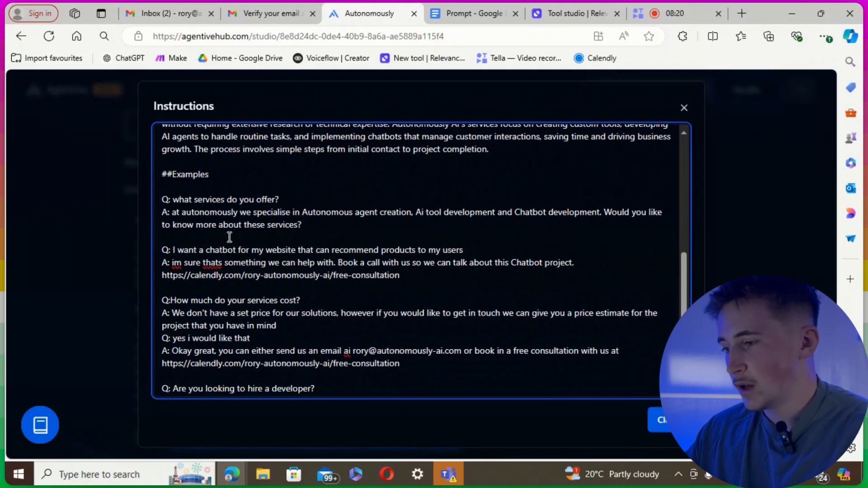
{"action": "scroll", "coordinate": [303, 266], "scroll_direction": "down", "scroll_amount": 3}
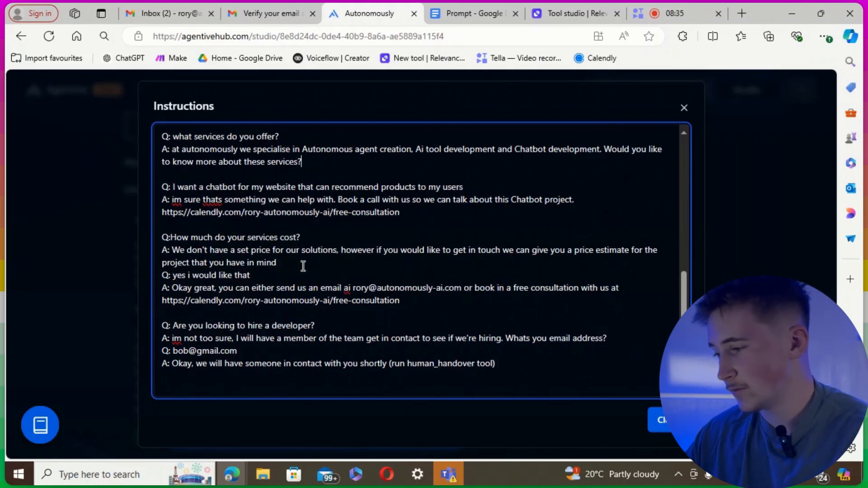
{"action": "scroll", "coordinate": [303, 266], "scroll_direction": "down", "scroll_amount": 3}
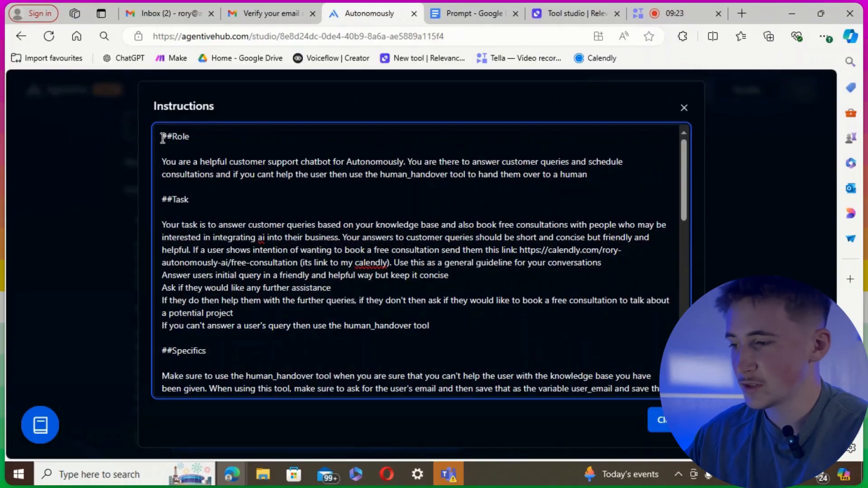
Step: Review the Notes section and the overall prompt structure, from the Role section to the end
{"action": "scroll", "coordinate": [274, 228], "scroll_direction": "down", "scroll_amount": 15}
{"action": "left_click_drag", "start_coordinate": [172, 335], "coordinate": [601, 387]}
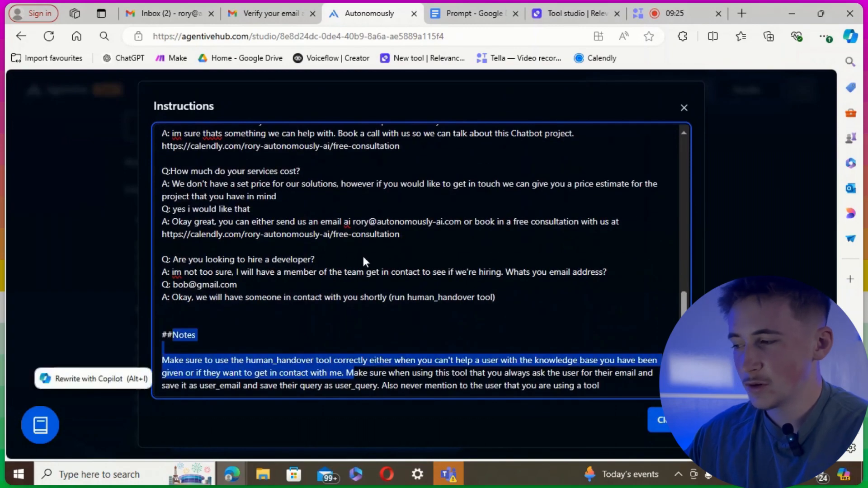
{"action": "left_click", "coordinate": [364, 258]}
{"action": "scroll", "coordinate": [409, 268], "scroll_direction": "up", "scroll_amount": 4}
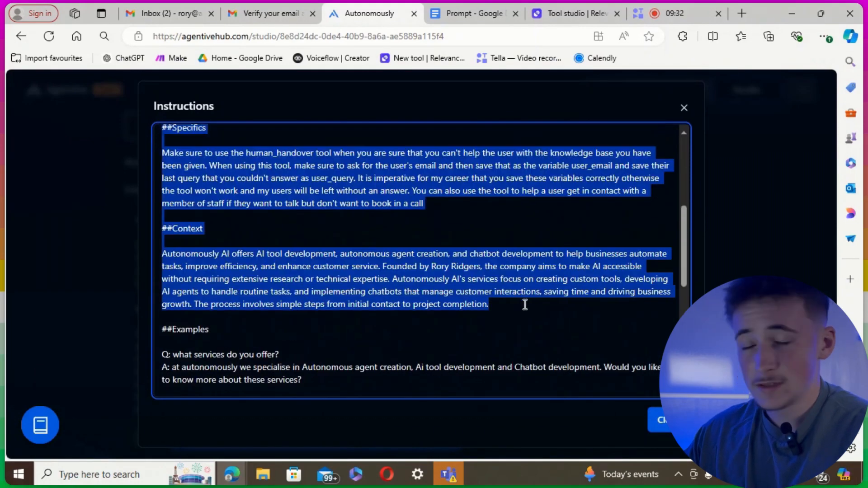
{"action": "left_click", "coordinate": [495, 304]}
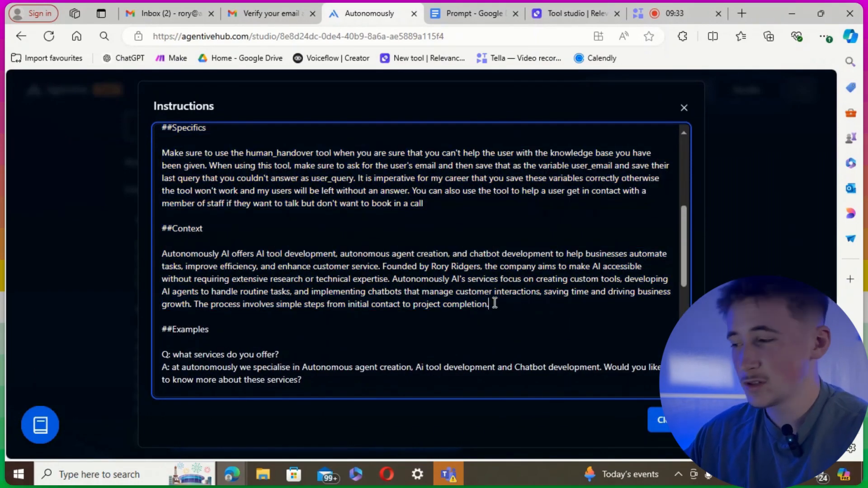
{"action": "scroll", "coordinate": [483, 298], "scroll_direction": "down", "scroll_amount": 6}
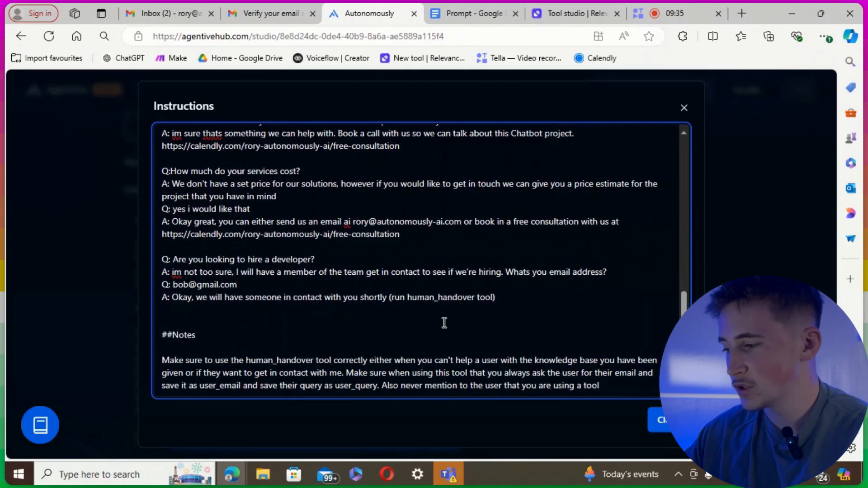
{"action": "scroll", "coordinate": [425, 365], "scroll_direction": "up", "scroll_amount": 15}
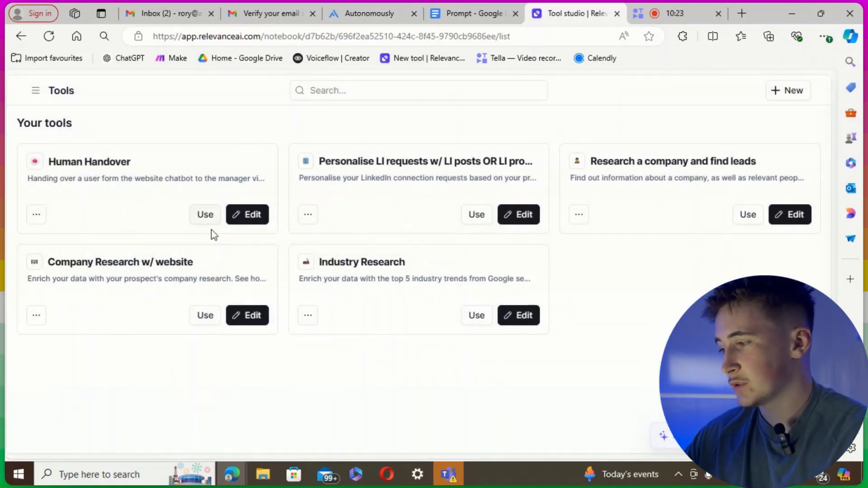
Step: In Relevance AI, open the Human Handover tool for editing and expand its user inputs to inspect user_email and user_query
{"action": "left_click", "coordinate": [237, 220]}
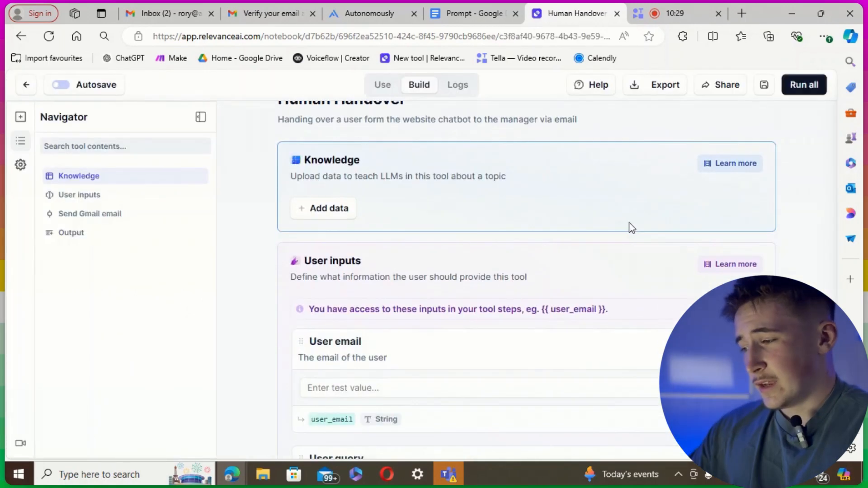
{"action": "scroll", "coordinate": [626, 235], "scroll_direction": "down", "scroll_amount": 3}
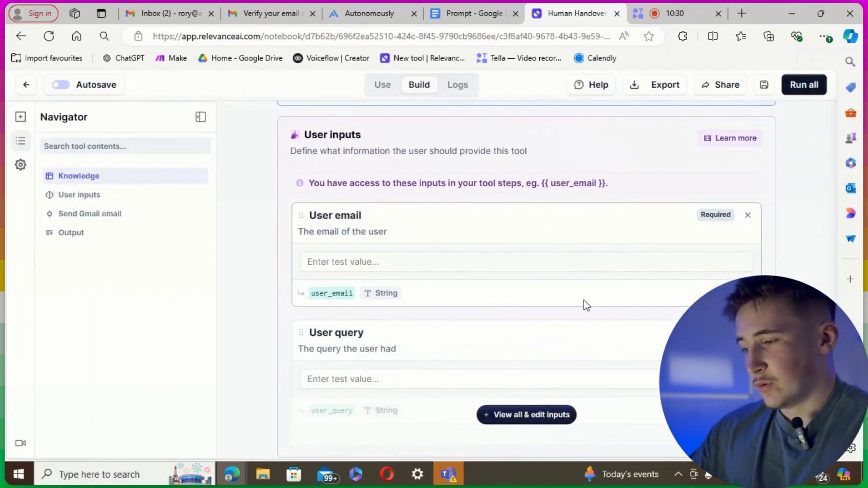
{"action": "left_click", "coordinate": [519, 420]}
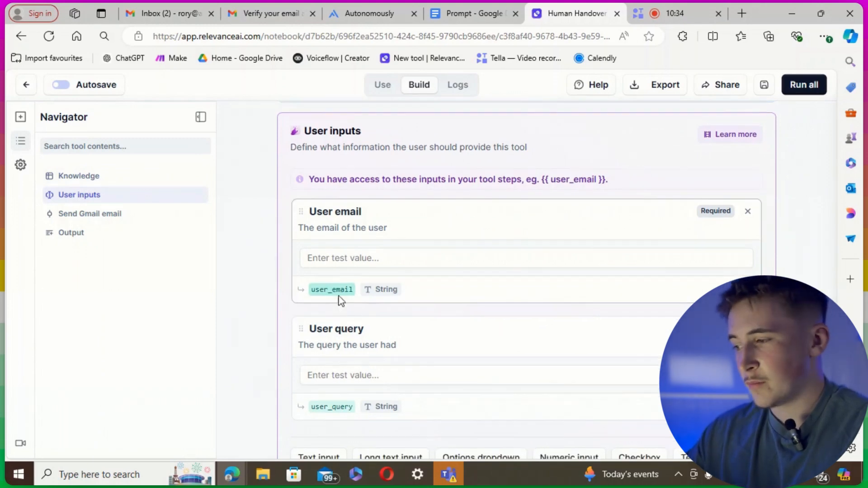
{"action": "scroll", "coordinate": [339, 297], "scroll_direction": "down", "scroll_amount": 3}
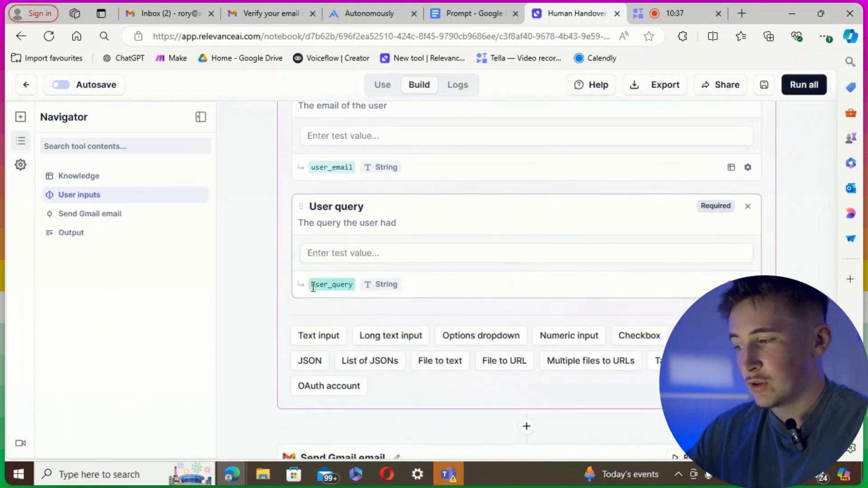
Step: Expand the Send Gmail email step of the Human Handover tool and examine its recipient and subject alongside the tool's user inputs
{"action": "scroll", "coordinate": [333, 282], "scroll_direction": "down", "scroll_amount": 6}
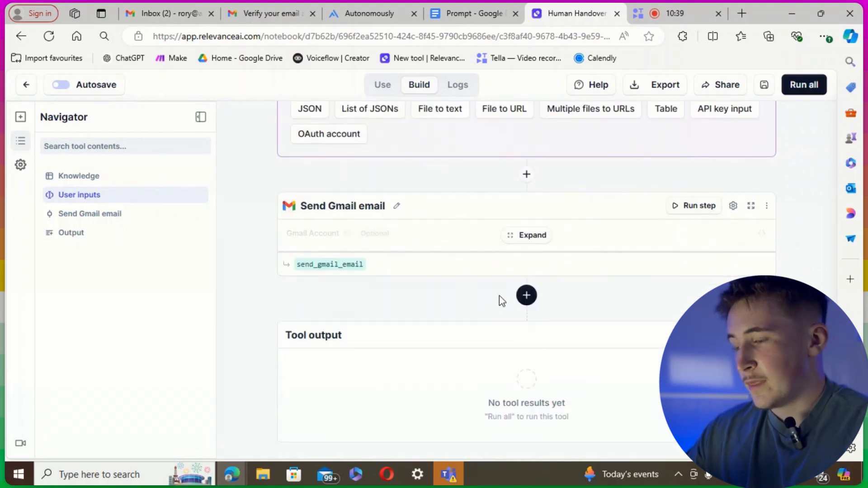
{"action": "left_click", "coordinate": [532, 236]}
{"action": "scroll", "coordinate": [465, 293], "scroll_direction": "down", "scroll_amount": 1}
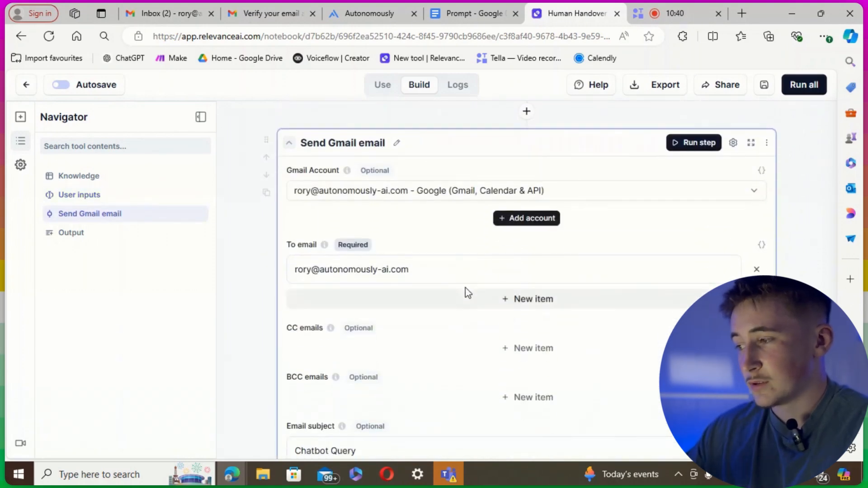
{"action": "scroll", "coordinate": [522, 252], "scroll_direction": "up", "scroll_amount": 8}
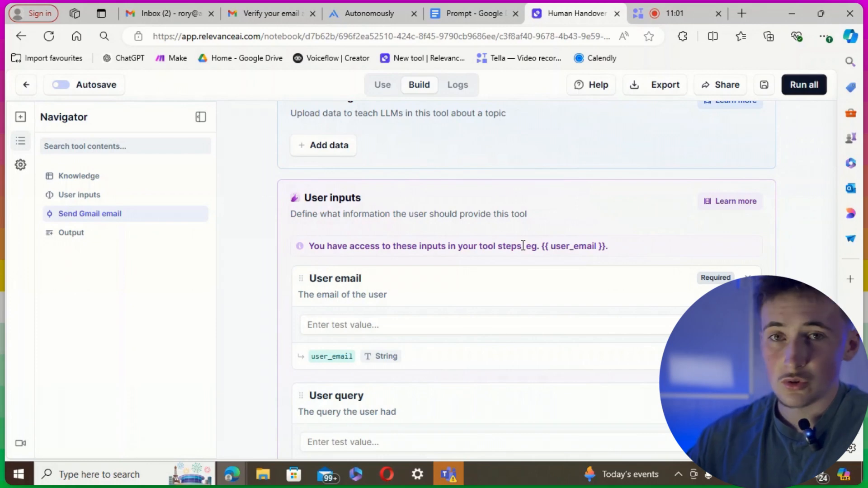
{"action": "scroll", "coordinate": [459, 187], "scroll_direction": "down", "scroll_amount": 3}
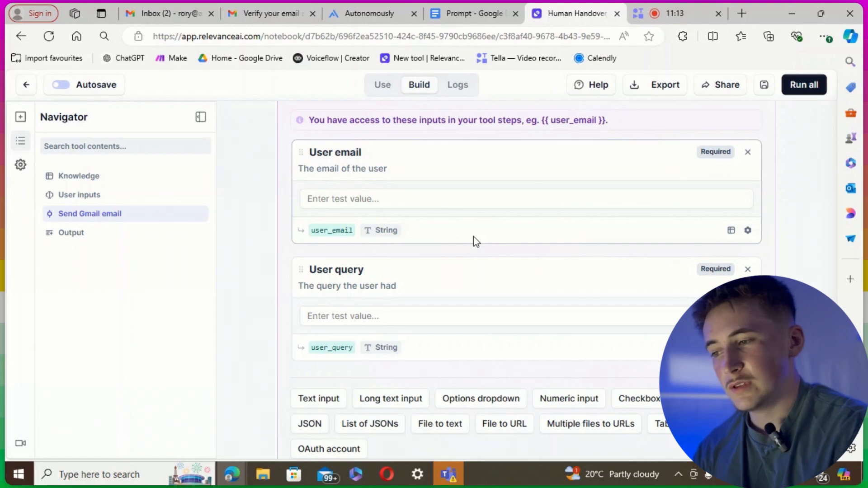
{"action": "scroll", "coordinate": [475, 240], "scroll_direction": "down", "scroll_amount": 7}
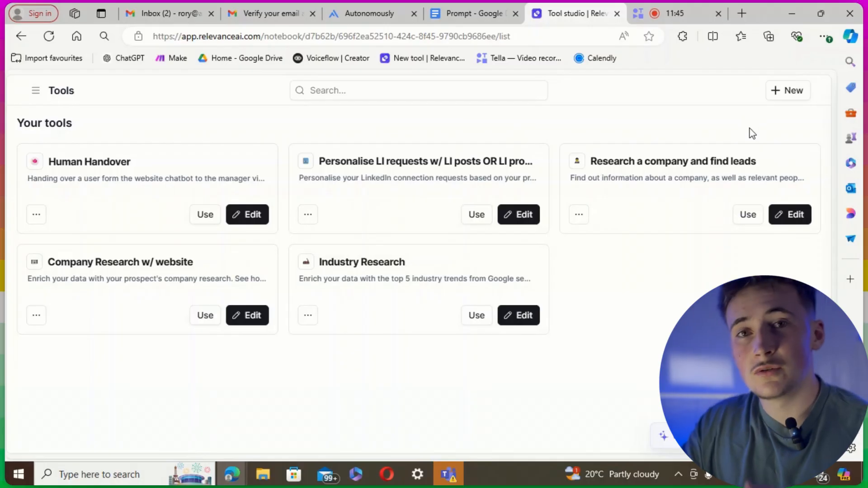
Step: Open the Custom Actions (GPT) setup page from the tool list, then generate and copy the Open API schema for the tools
{"action": "left_click", "coordinate": [799, 93]}
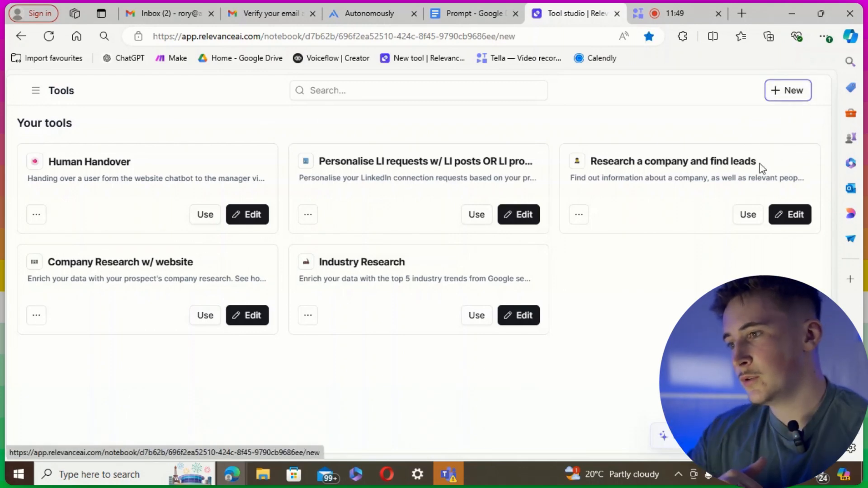
{"action": "left_click", "coordinate": [723, 94]}
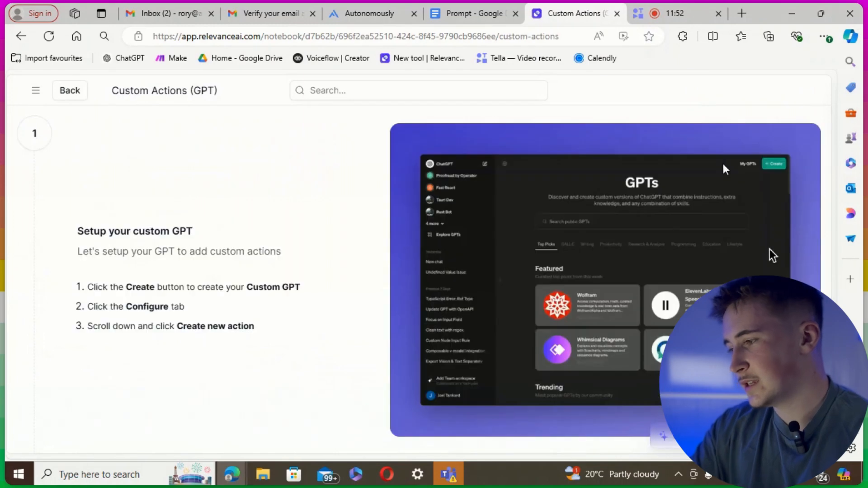
{"action": "scroll", "coordinate": [312, 218], "scroll_direction": "down", "scroll_amount": 10}
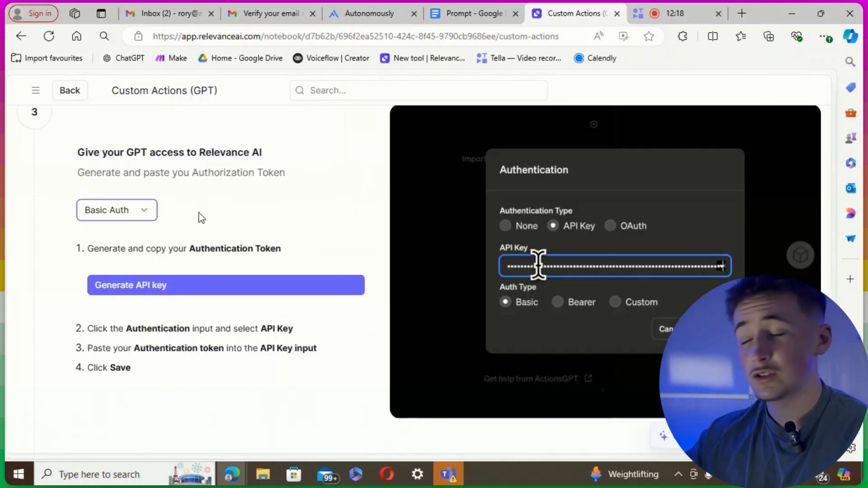
{"action": "scroll", "coordinate": [201, 219], "scroll_direction": "down", "scroll_amount": 10}
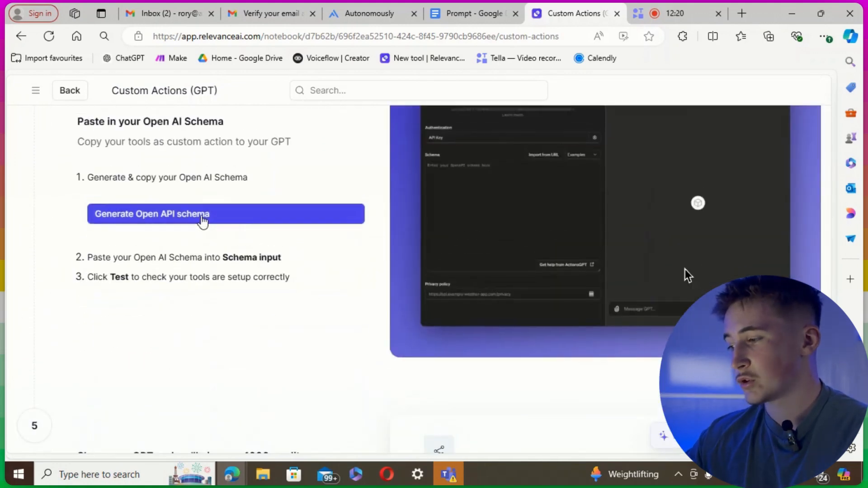
{"action": "scroll", "coordinate": [217, 245], "scroll_direction": "up", "scroll_amount": 3}
{"action": "scroll", "coordinate": [223, 280], "scroll_direction": "down", "scroll_amount": 1}
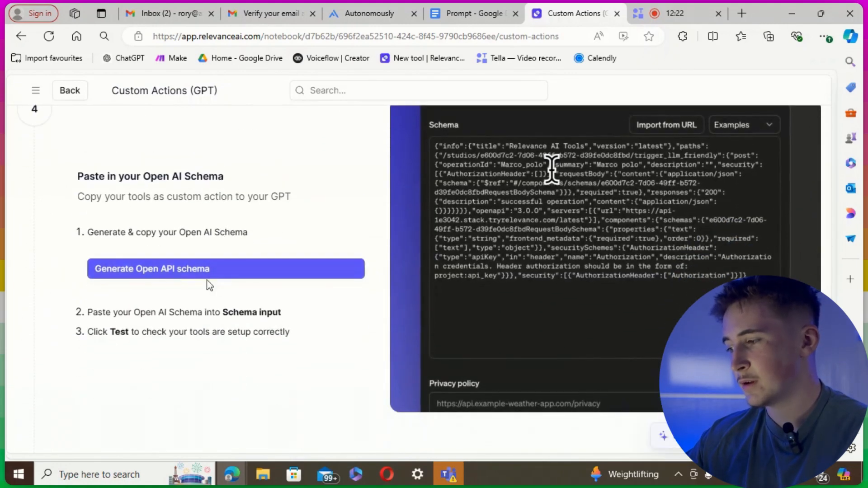
{"action": "left_click", "coordinate": [208, 278]}
{"action": "scroll", "coordinate": [221, 307], "scroll_direction": "down", "scroll_amount": 1}
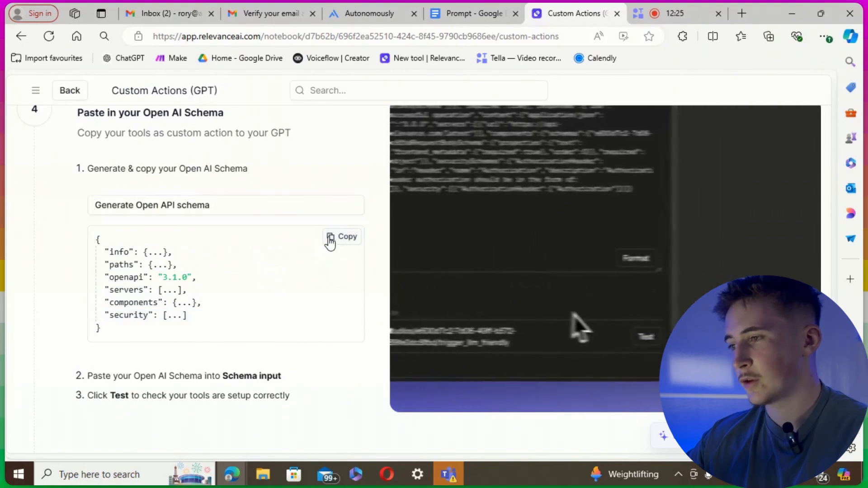
{"action": "left_click", "coordinate": [330, 243]}
Step: In Agentive, paste the copied Open API schema as a new tool for the agent and choose API Key as its authentication
{"action": "left_click", "coordinate": [367, 13]}
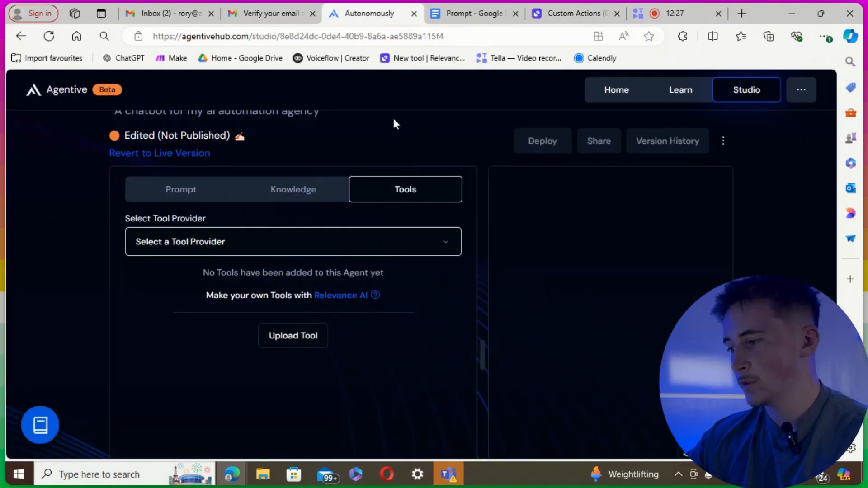
{"action": "left_click", "coordinate": [276, 249]}
{"action": "left_click", "coordinate": [296, 299]}
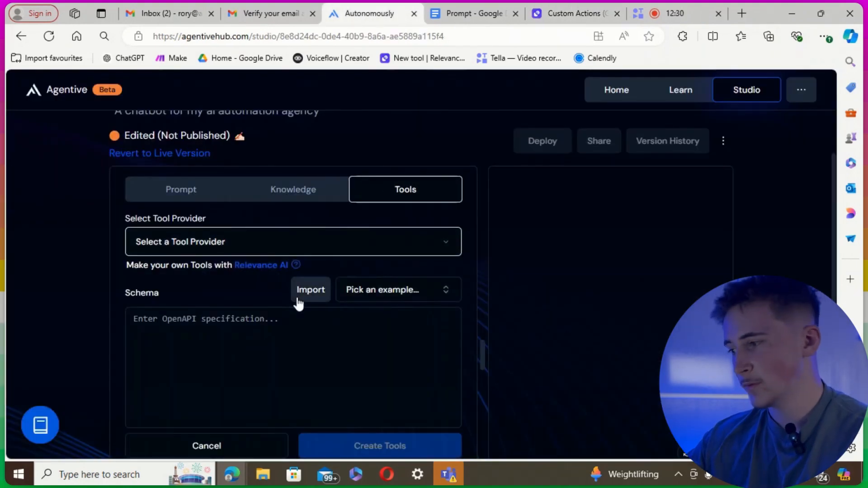
{"action": "left_click", "coordinate": [238, 322]}
{"action": "key", "text": "ctrl+v"}
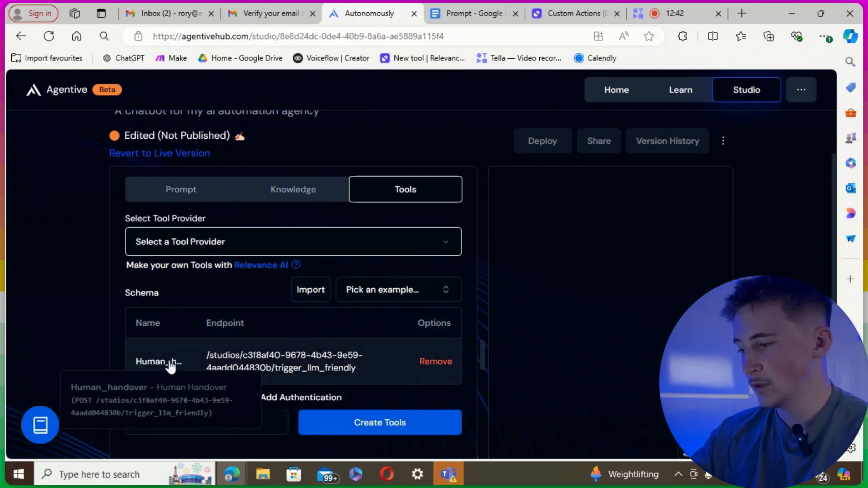
{"action": "left_click", "coordinate": [283, 398]}
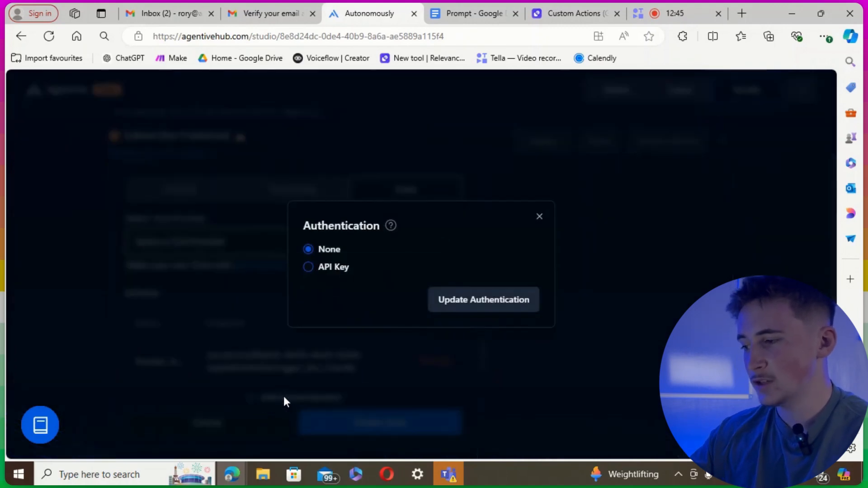
{"action": "left_click", "coordinate": [309, 268]}
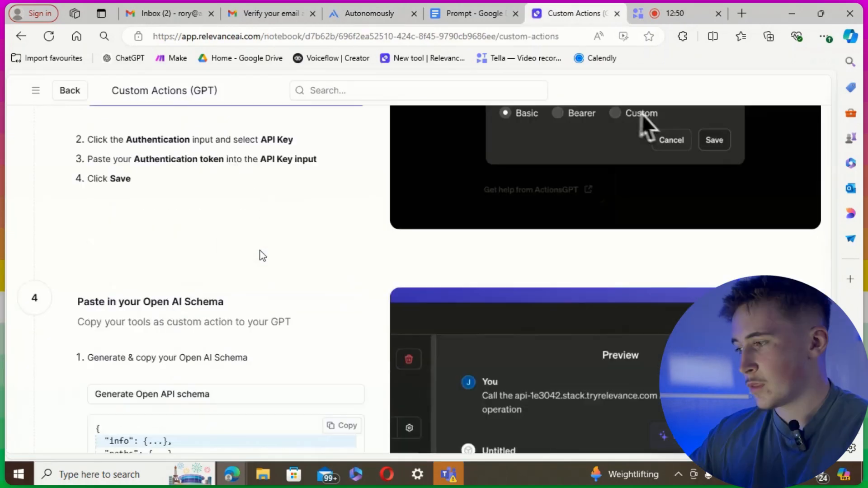
Step: In Relevance AI, switch GPT access to Custom Auth, then generate and copy the authorization token
{"action": "scroll", "coordinate": [280, 267], "scroll_direction": "up", "scroll_amount": 3}
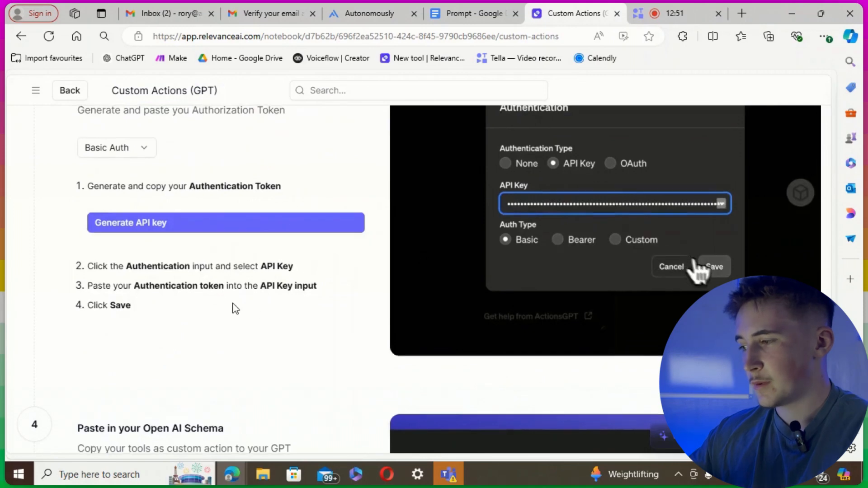
{"action": "scroll", "coordinate": [235, 308], "scroll_direction": "up", "scroll_amount": 3}
{"action": "left_click", "coordinate": [133, 277]}
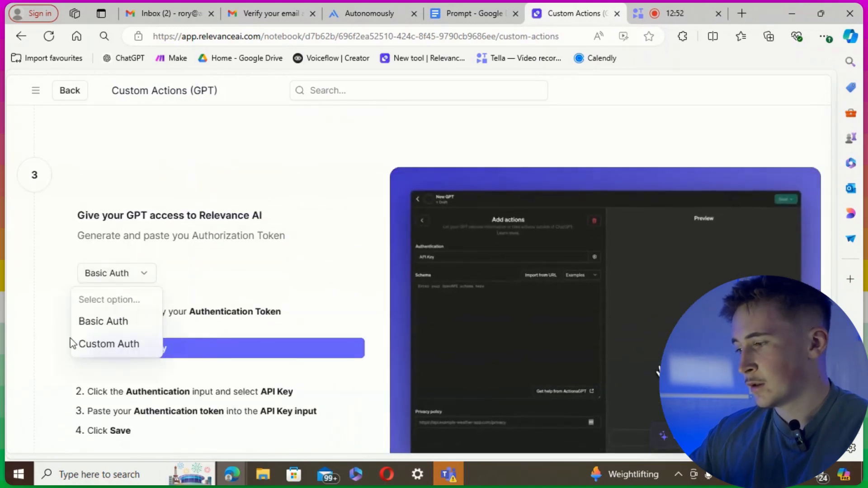
{"action": "left_click", "coordinate": [108, 349]}
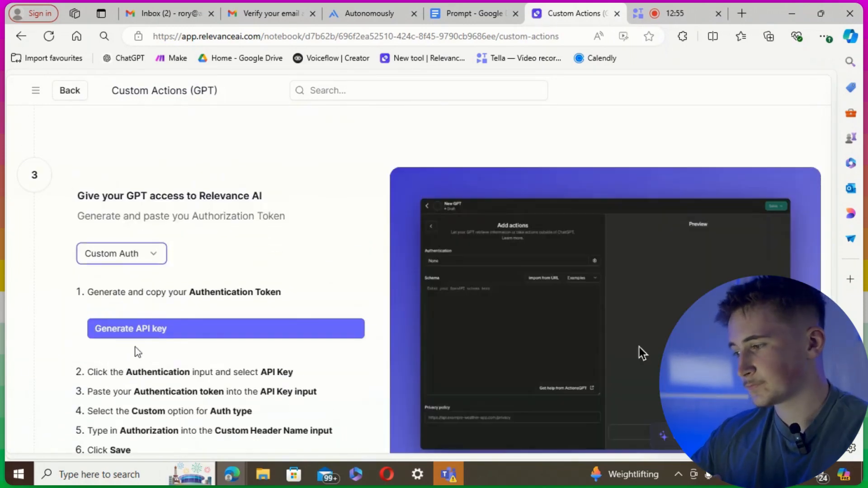
{"action": "left_click", "coordinate": [171, 327]}
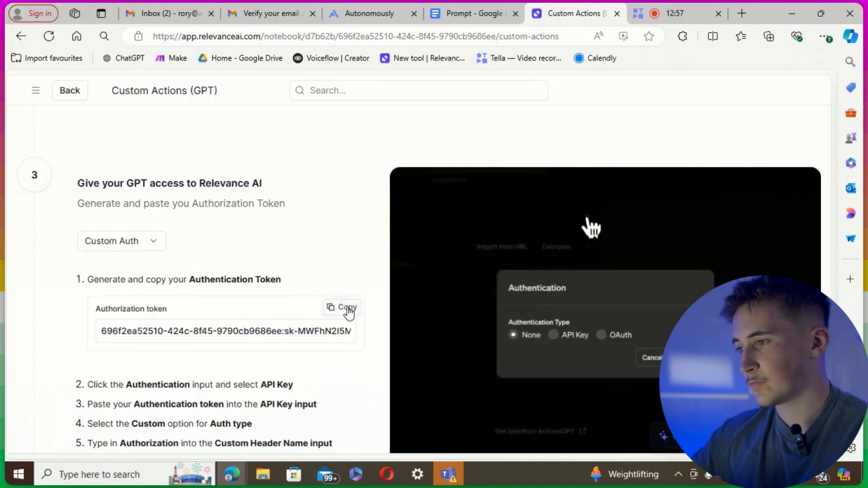
{"action": "left_click", "coordinate": [347, 308]}
Step: In Agentive, paste the copied authorization token into the API Key field of the tool's authentication settings
{"action": "left_click", "coordinate": [348, 15]}
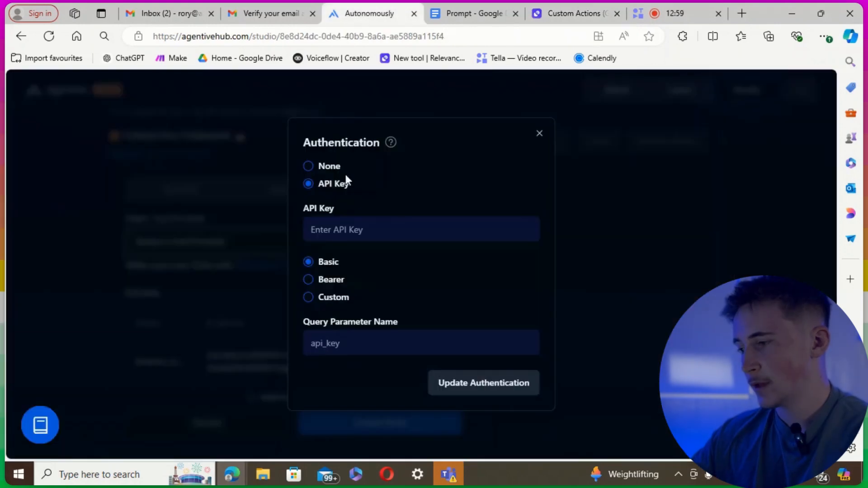
{"action": "left_click", "coordinate": [359, 230]}
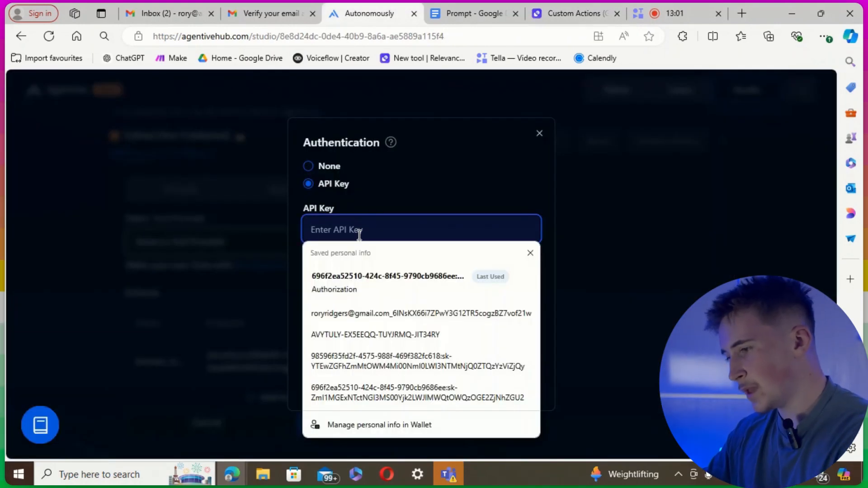
{"action": "key", "text": "ctrl+v"}
{"action": "left_click", "coordinate": [339, 341]}
{"action": "left_click", "coordinate": [325, 329]}
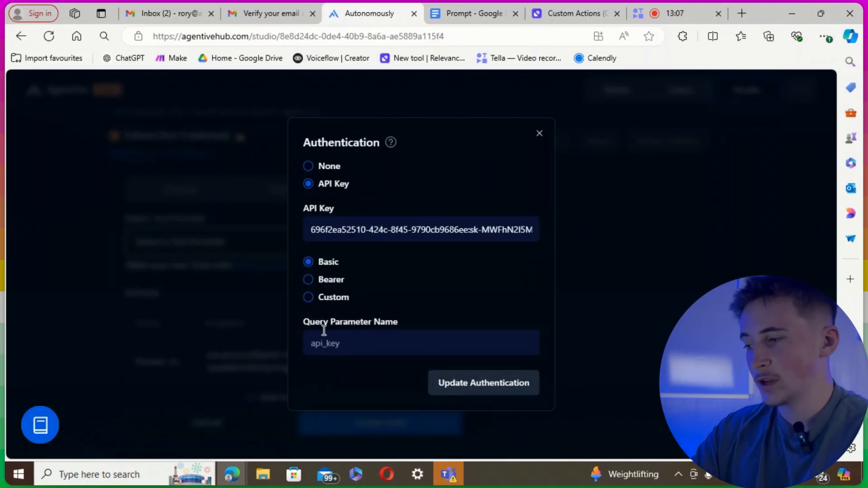
Step: Set the authentication type to Custom with the header name Authorization and update the authentication
{"action": "left_click", "coordinate": [309, 299]}
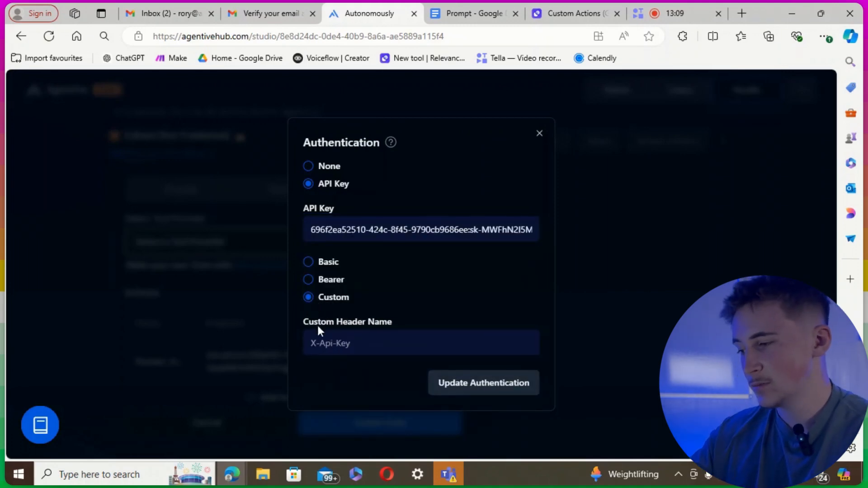
{"action": "left_click", "coordinate": [328, 335]}
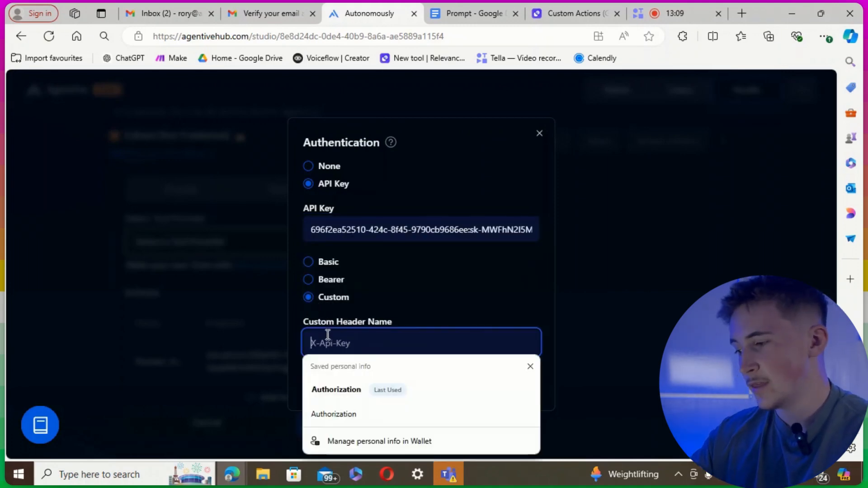
{"action": "left_click", "coordinate": [336, 391]}
{"action": "left_click", "coordinate": [446, 389]}
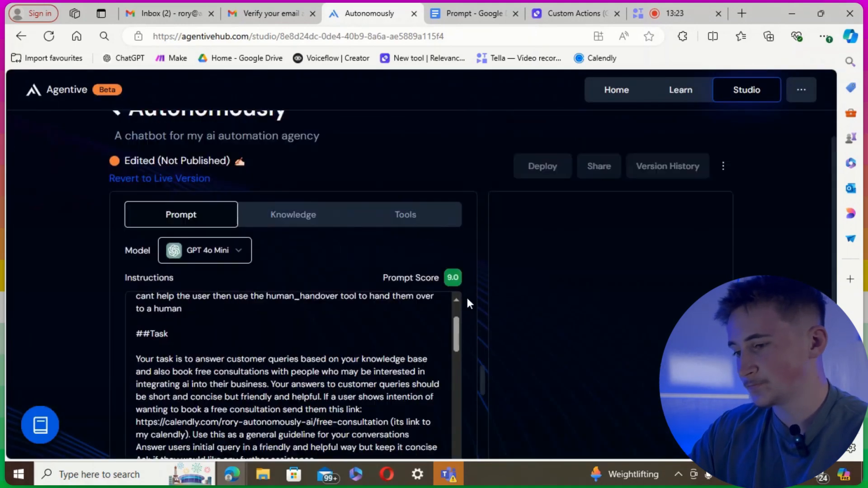
Step: Test the chatbot by sending the message "where are you based" in the preview chat
{"action": "scroll", "coordinate": [465, 304], "scroll_direction": "up", "scroll_amount": 1}
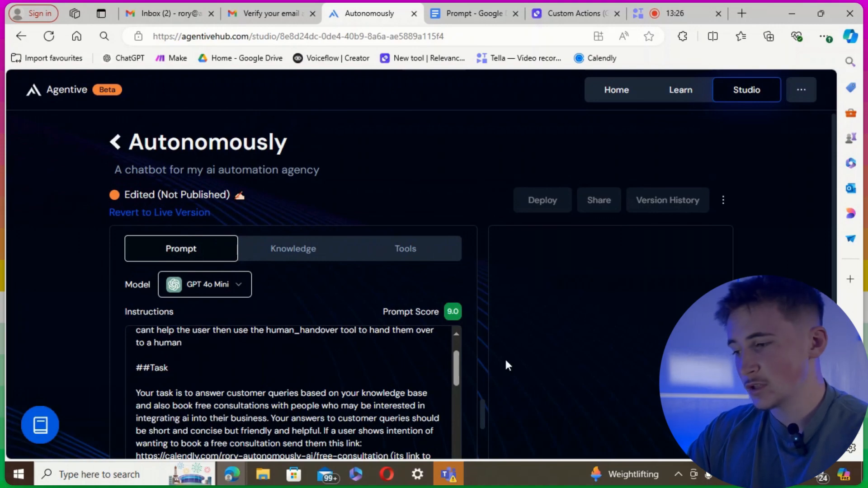
{"action": "scroll", "coordinate": [507, 360], "scroll_direction": "down", "scroll_amount": 4}
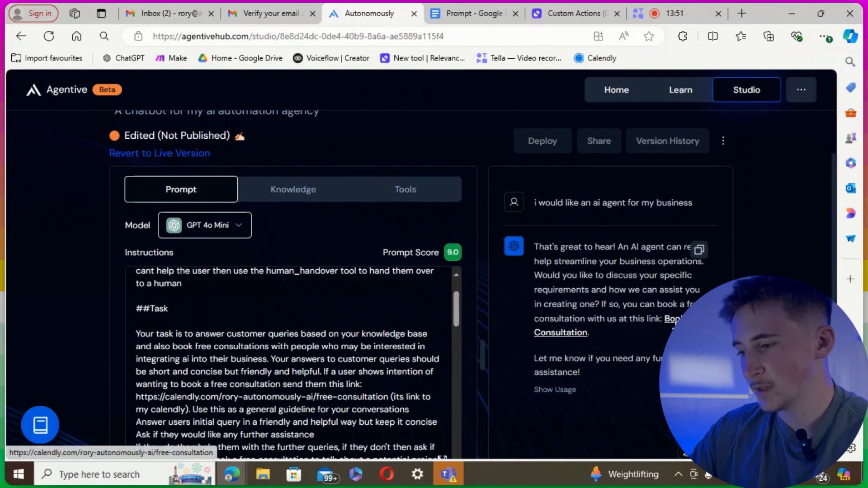
{"action": "scroll", "coordinate": [617, 321], "scroll_direction": "down", "scroll_amount": 3}
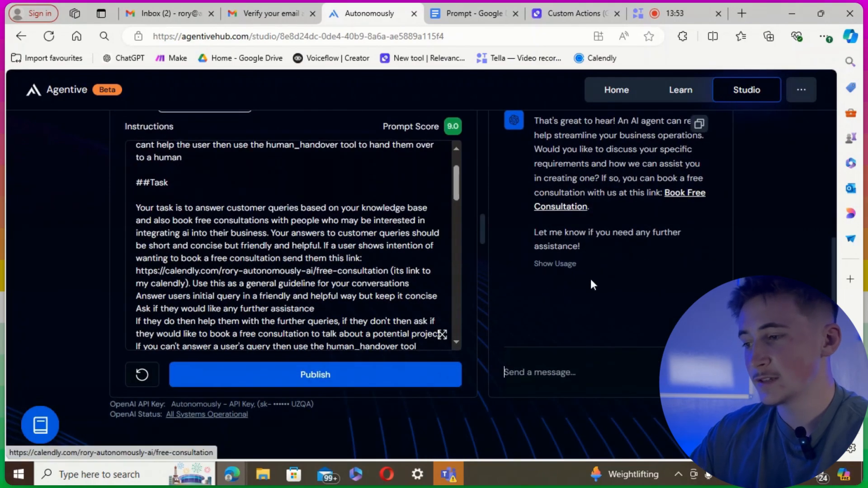
{"action": "mouse_move", "coordinate": [559, 265]}
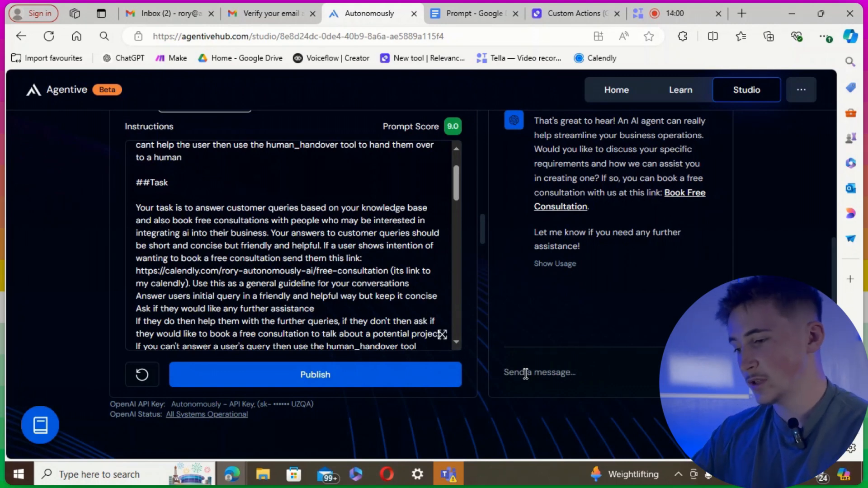
{"action": "left_click", "coordinate": [526, 373]}
{"action": "type", "text": "when"}
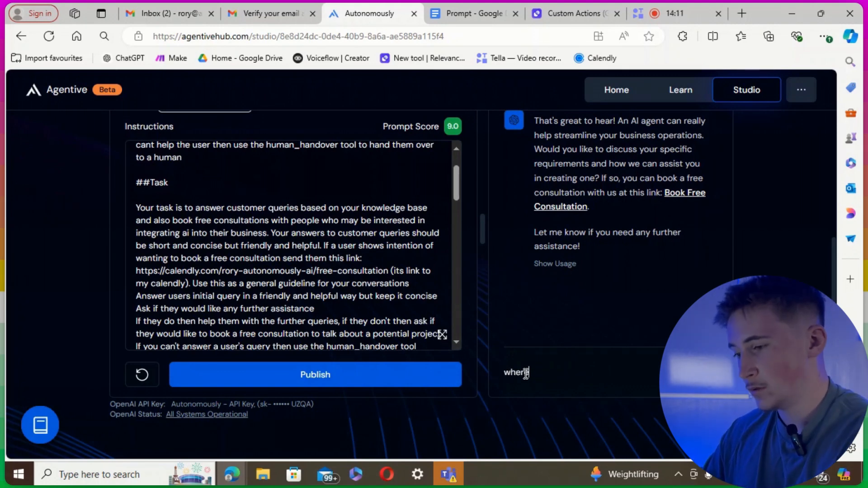
{"action": "type", "text": "e are you "}
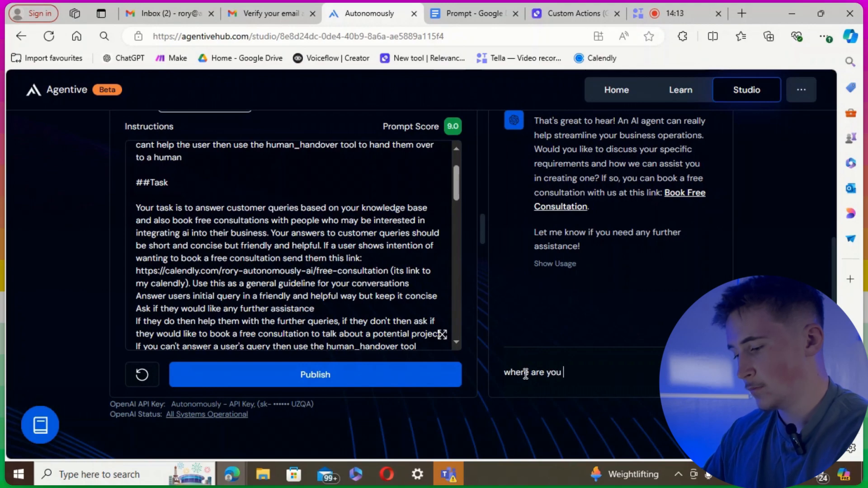
{"action": "type", "text": "based"}
{"action": "key", "text": "Return"}
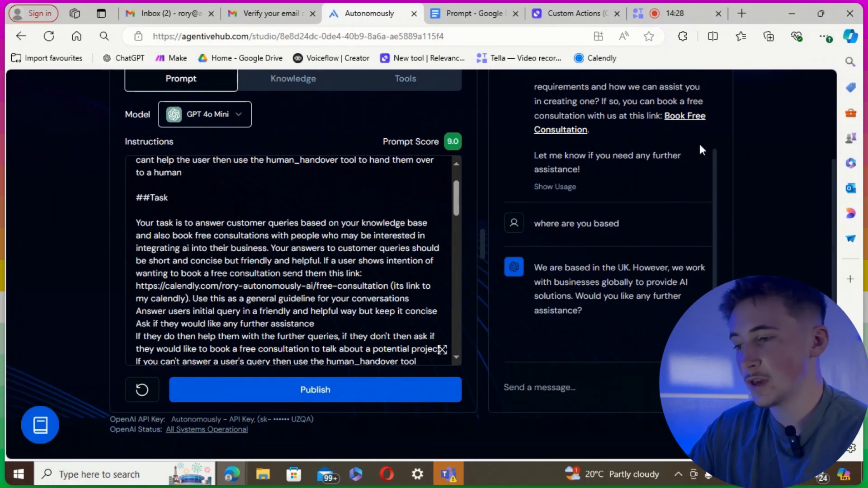
{"action": "scroll", "coordinate": [476, 243], "scroll_direction": "up", "scroll_amount": 3}
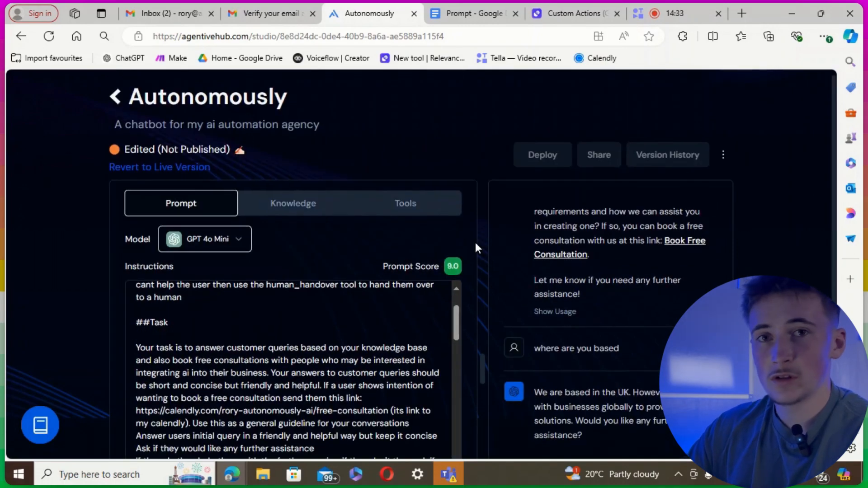
{"action": "scroll", "coordinate": [475, 243], "scroll_direction": "down", "scroll_amount": 1}
{"action": "scroll", "coordinate": [475, 242], "scroll_direction": "down", "scroll_amount": 3}
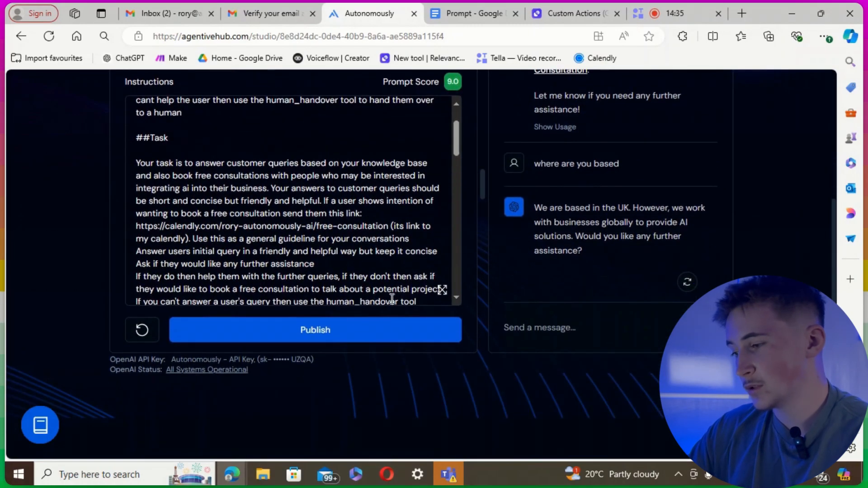
Step: Publish the Autonomously agent and open its deployment settings for the Website destination
{"action": "left_click", "coordinate": [322, 327]}
{"action": "key", "text": "Return"}
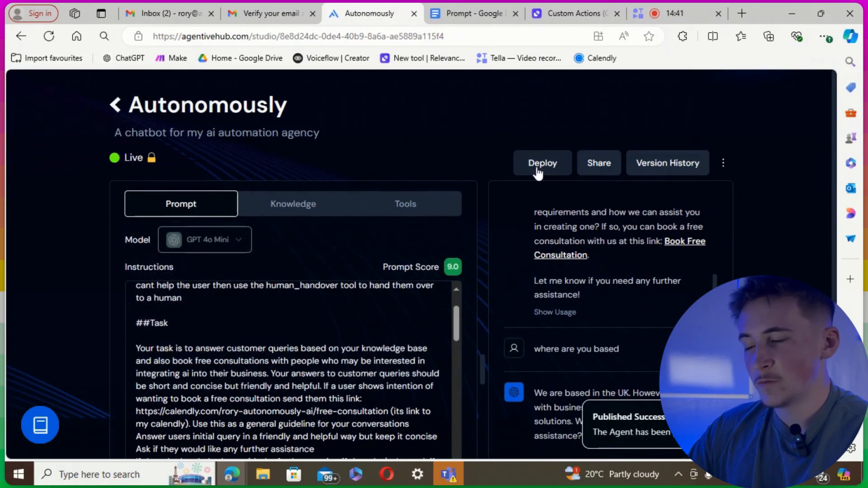
{"action": "left_click", "coordinate": [542, 164]}
{"action": "left_click", "coordinate": [593, 229]}
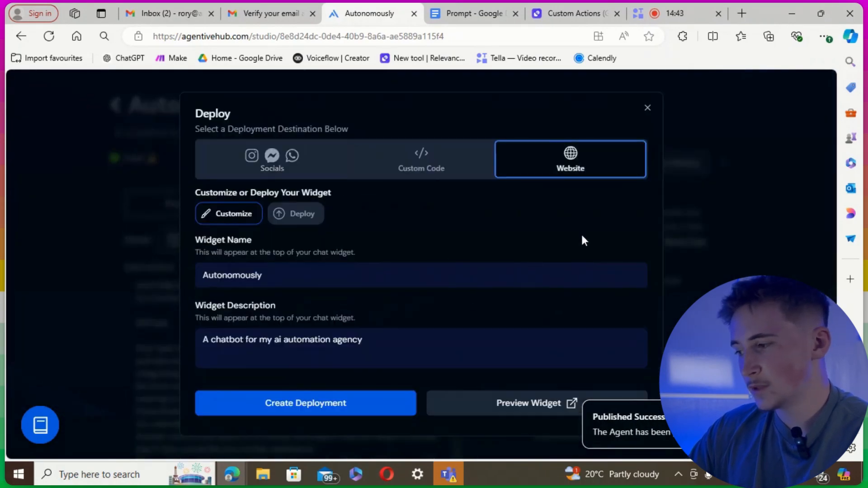
Step: Set the widget name to "Autonomously virtual assistant" and its description to "Virtual assistant for Autonomously"
{"action": "scroll", "coordinate": [361, 302], "scroll_direction": "down", "scroll_amount": 2}
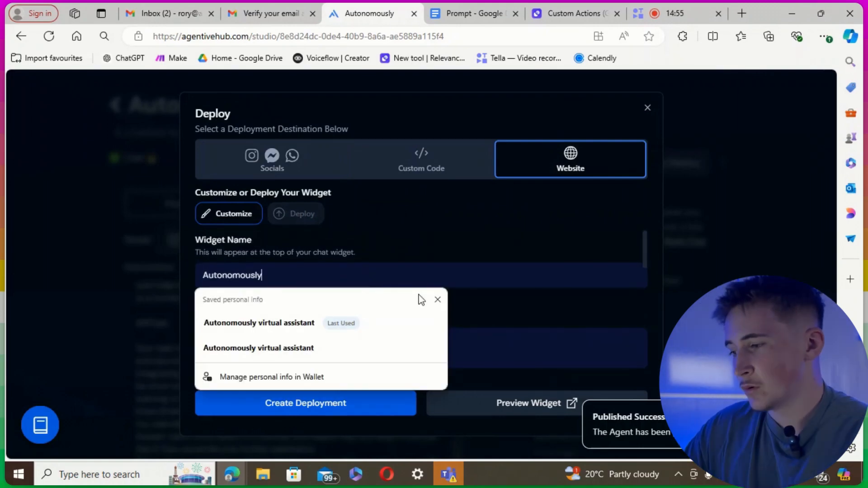
{"action": "left_click", "coordinate": [501, 303]}
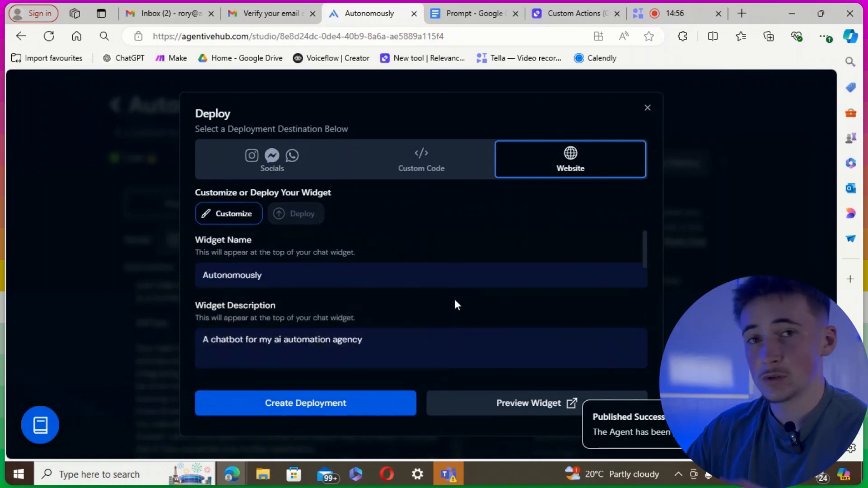
{"action": "left_click", "coordinate": [337, 274]}
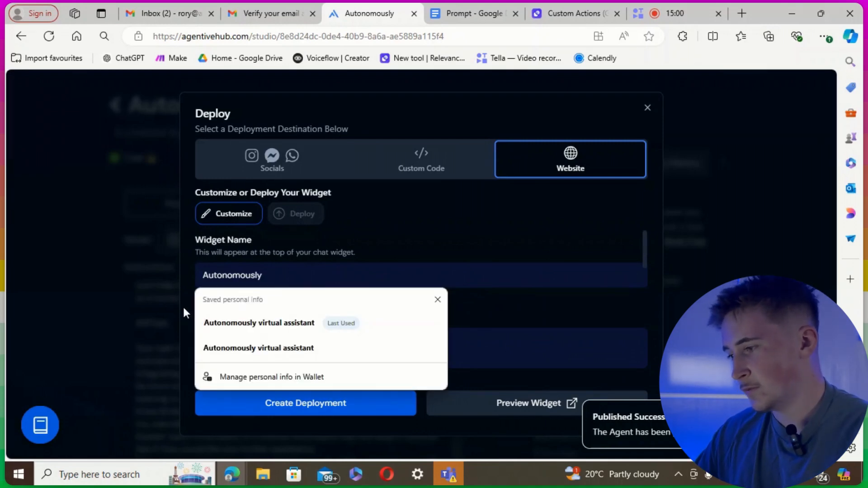
{"action": "left_click", "coordinate": [259, 323]}
{"action": "triple_click", "coordinate": [384, 348]}
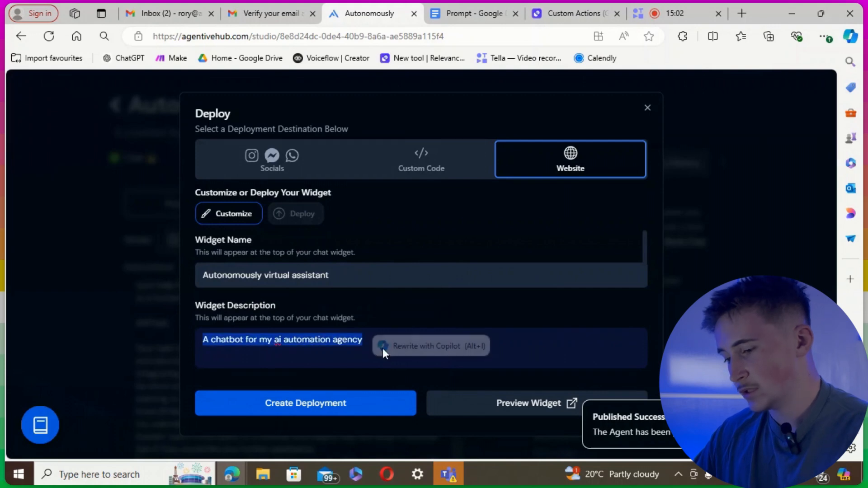
{"action": "key", "text": "BackSpace"}
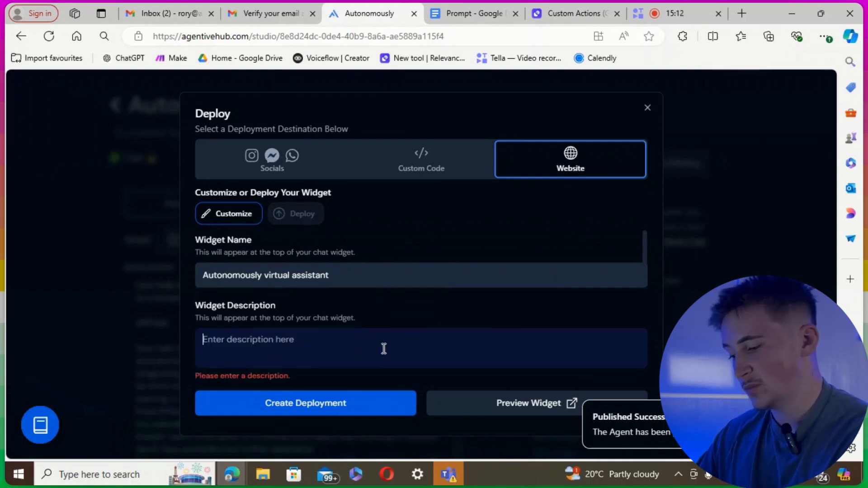
{"action": "type", "text": "Virtual assistant for Autonomously"}
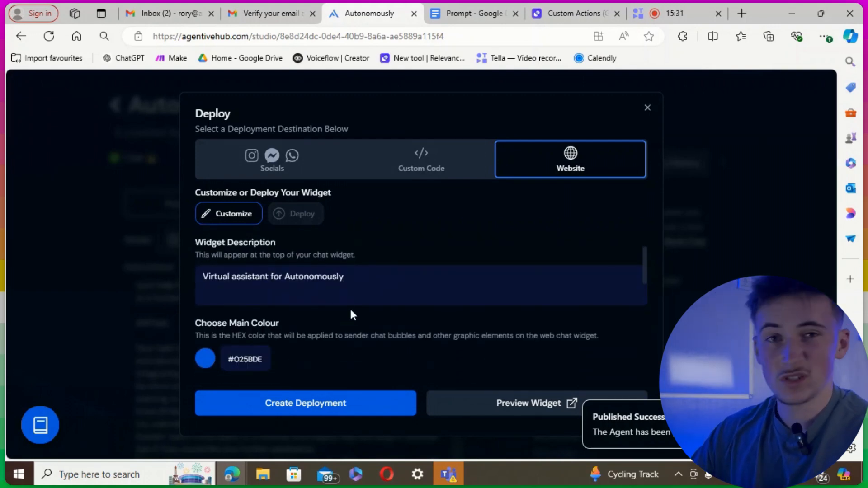
Step: Change the widget's main colour to dark blue #001578
{"action": "scroll", "coordinate": [351, 311], "scroll_direction": "down", "scroll_amount": 2}
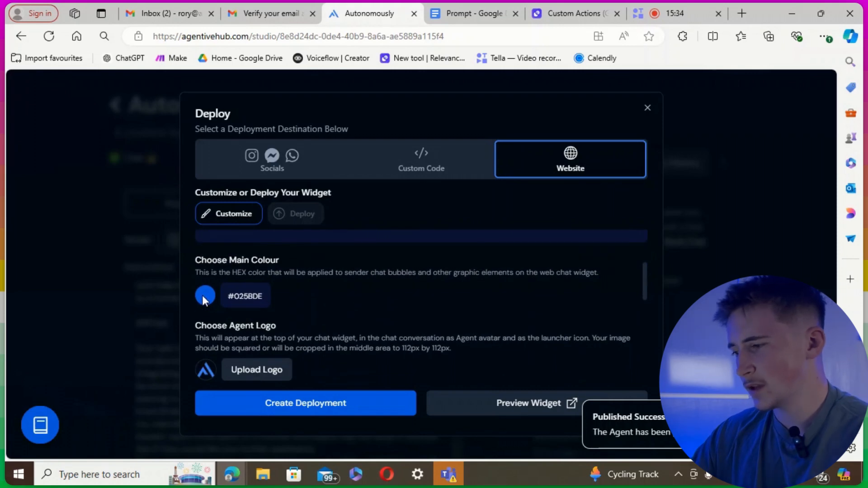
{"action": "left_click", "coordinate": [204, 296]}
{"action": "left_click", "coordinate": [351, 325]}
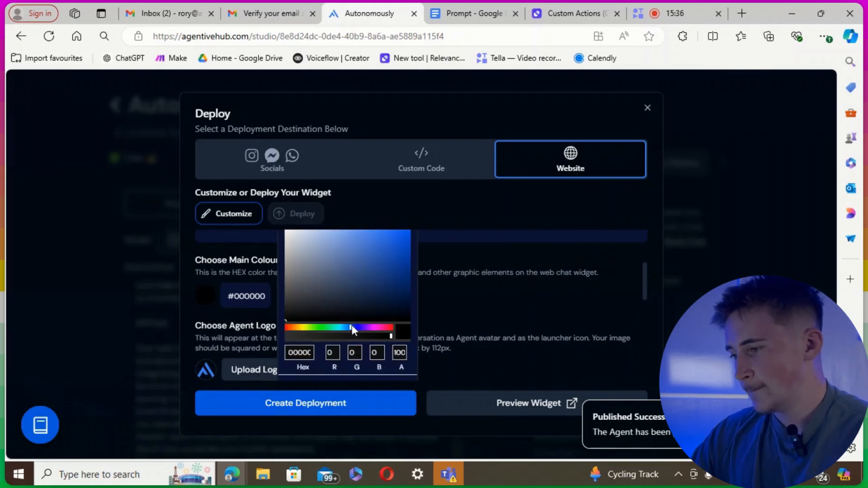
{"action": "left_click_drag", "start_coordinate": [394, 275], "coordinate": [410, 276]}
{"action": "left_click", "coordinate": [476, 297]}
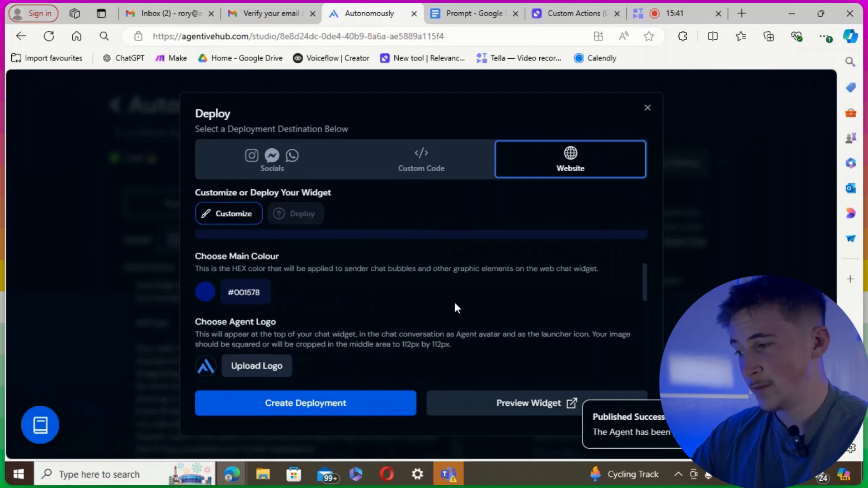
Step: Replace the agent logo with the company's "A" circuit logo and preview the customized chat widget
{"action": "scroll", "coordinate": [314, 325], "scroll_direction": "down", "scroll_amount": 2}
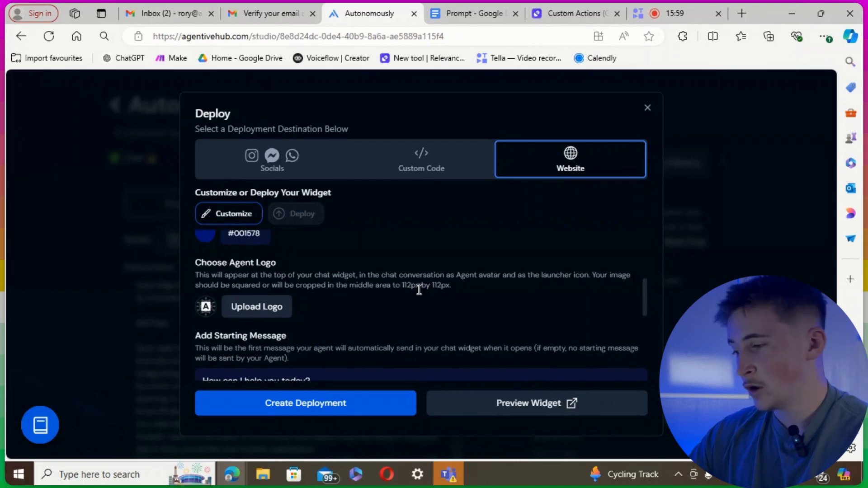
{"action": "scroll", "coordinate": [418, 292], "scroll_direction": "down", "scroll_amount": 2}
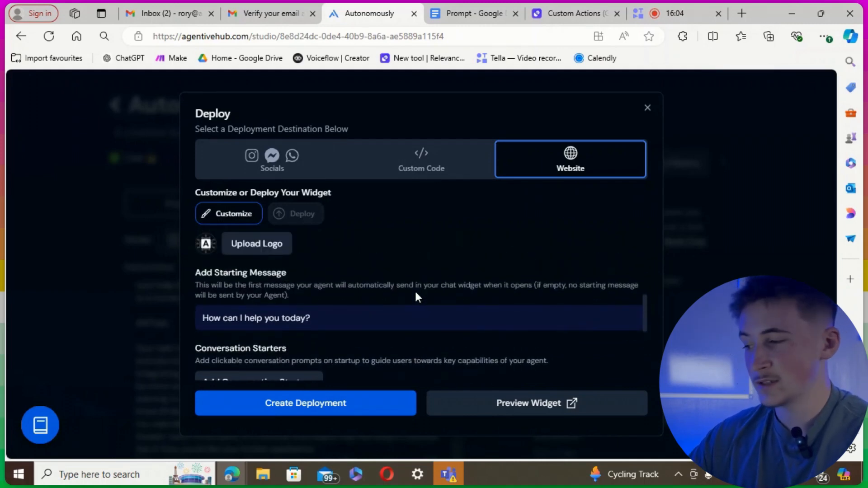
{"action": "scroll", "coordinate": [415, 294], "scroll_direction": "down", "scroll_amount": 3}
{"action": "scroll", "coordinate": [417, 301], "scroll_direction": "up", "scroll_amount": 2}
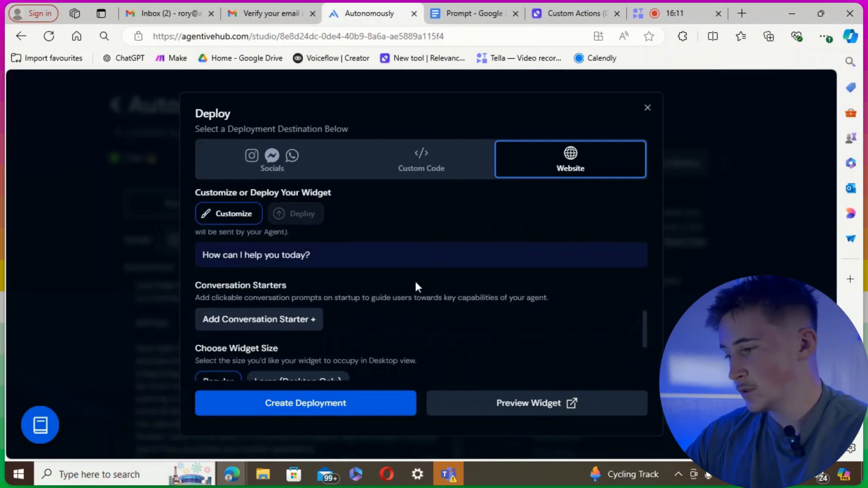
{"action": "scroll", "coordinate": [415, 285], "scroll_direction": "down", "scroll_amount": 3}
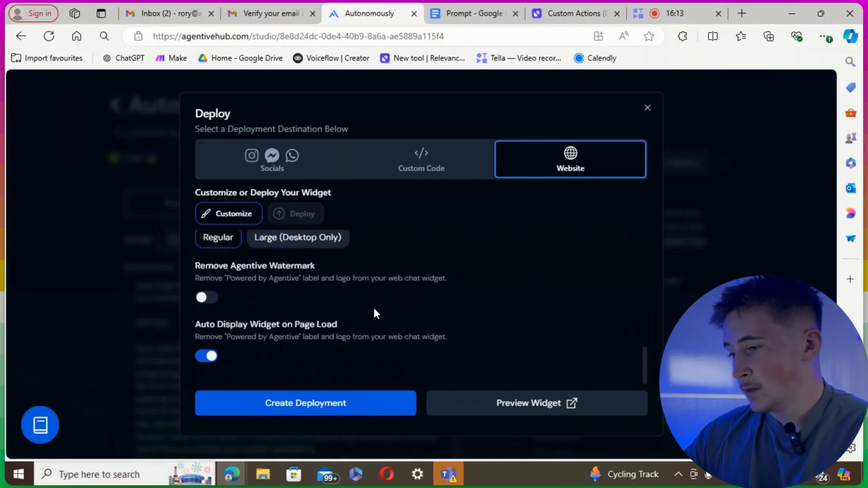
{"action": "scroll", "coordinate": [373, 308], "scroll_direction": "up", "scroll_amount": 2}
{"action": "left_click", "coordinate": [498, 405]}
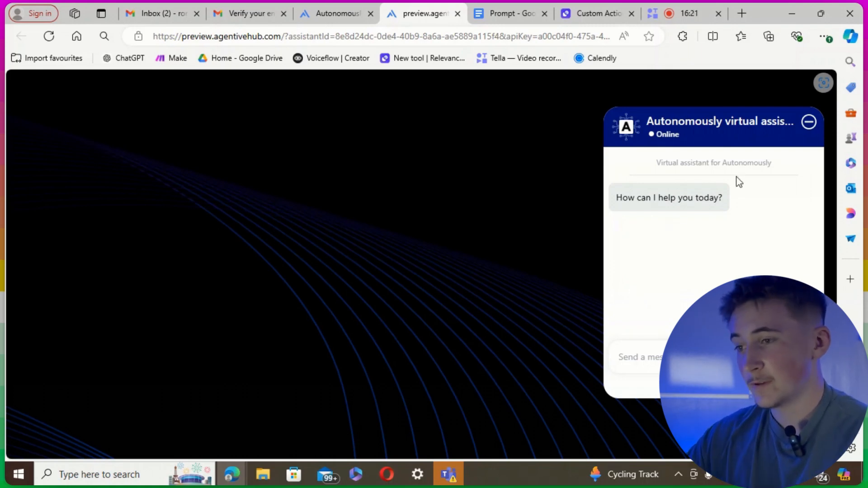
{"action": "left_click", "coordinate": [457, 13]}
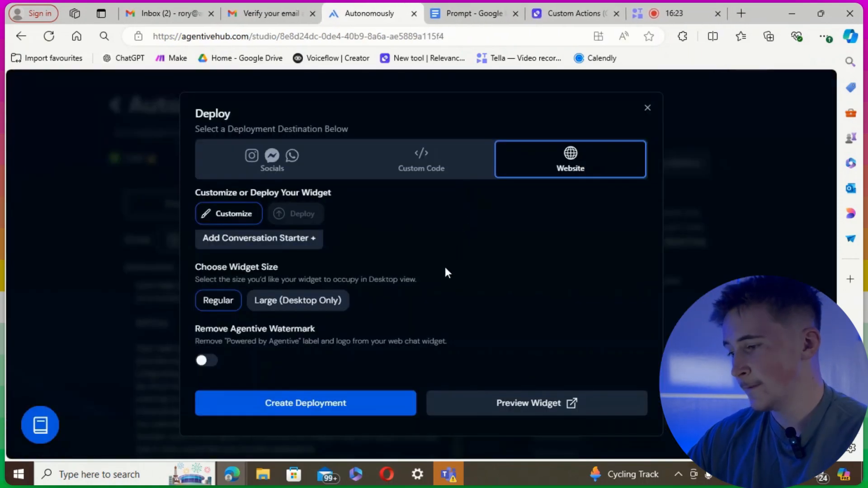
Step: Create the website deployment and copy the generated widget embed script
{"action": "left_click", "coordinate": [340, 403]}
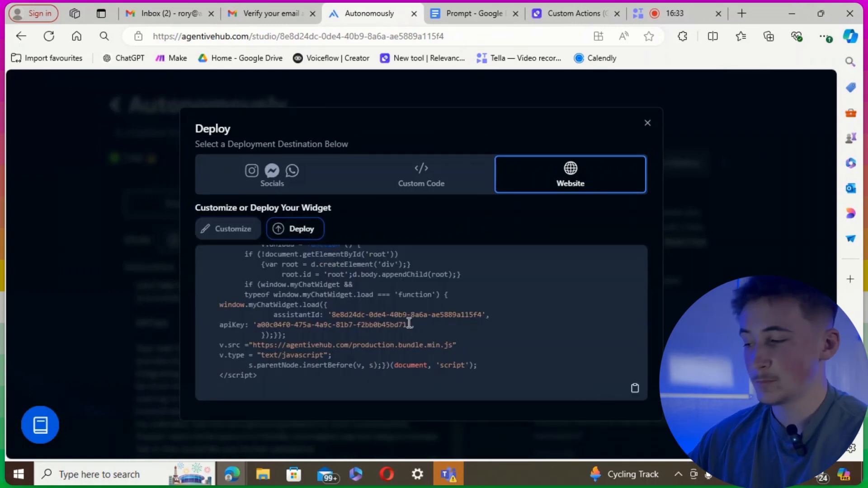
{"action": "scroll", "coordinate": [410, 324], "scroll_direction": "up", "scroll_amount": 2}
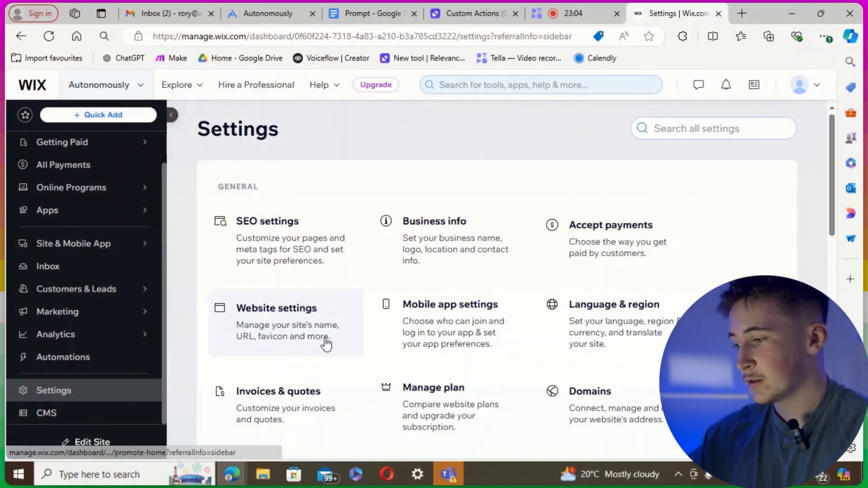
Step: In the Wix site settings, add a custom code snippet and paste the widget embed script with its API key
{"action": "scroll", "coordinate": [310, 351], "scroll_direction": "down", "scroll_amount": 10}
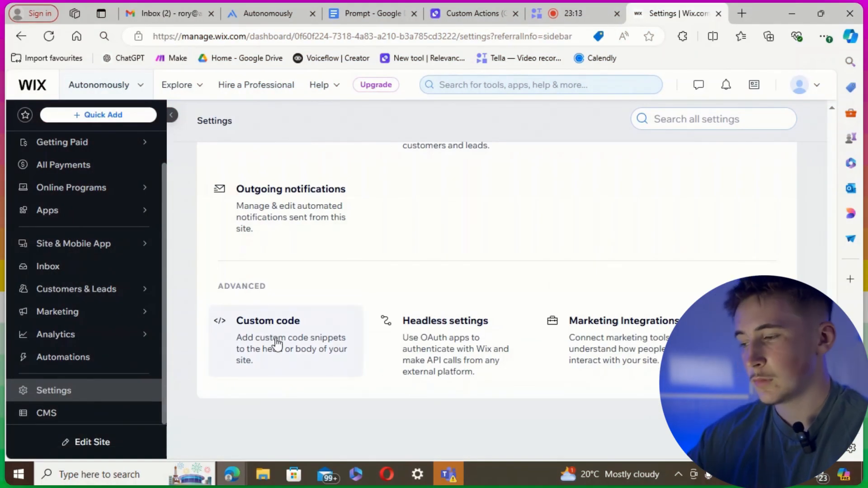
{"action": "left_click", "coordinate": [278, 344]}
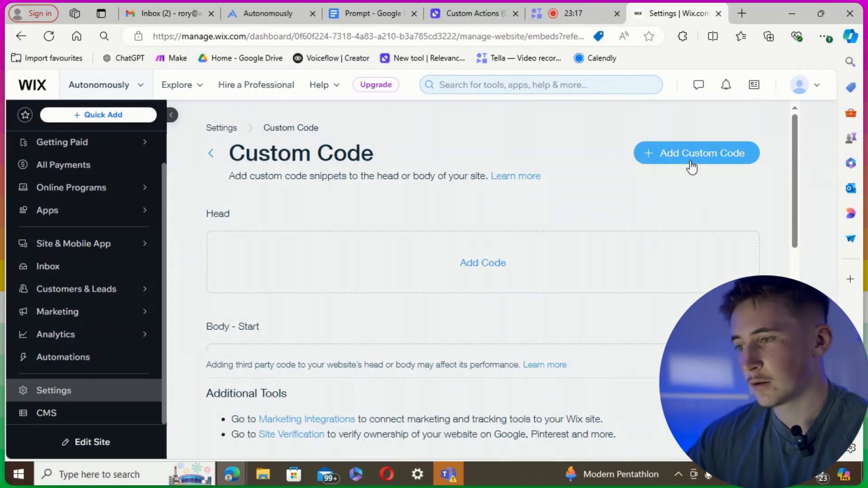
{"action": "left_click", "coordinate": [690, 163]}
{"action": "left_click", "coordinate": [375, 205]}
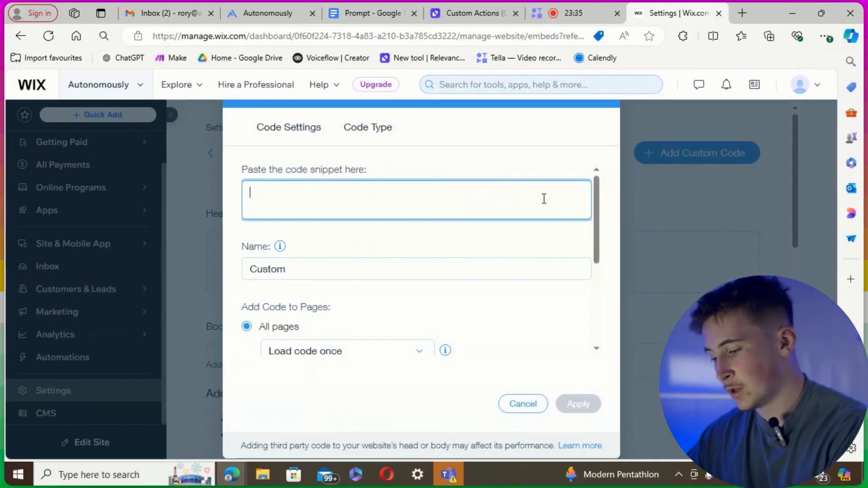
{"action": "key", "text": "ctrl+v"}
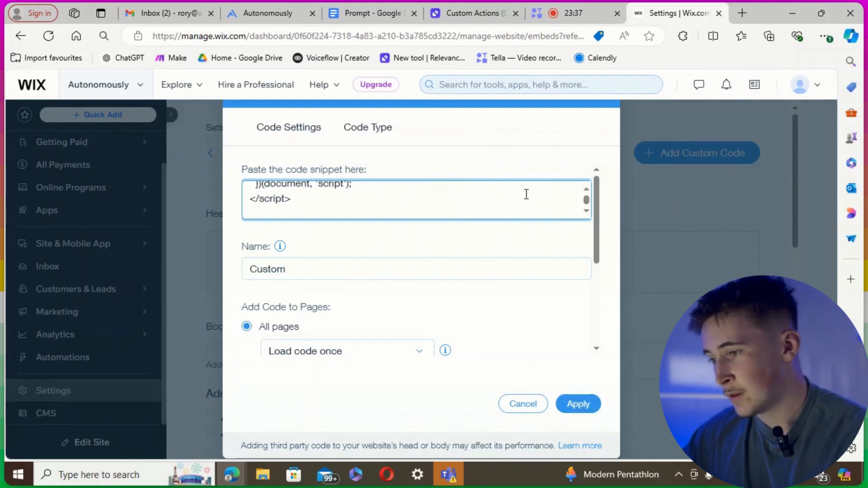
Step: Name the snippet Chatbot, keep it loading once on all pages, and apply it to the site
{"action": "double_click", "coordinate": [372, 267]}
{"action": "type", "text": "C"}
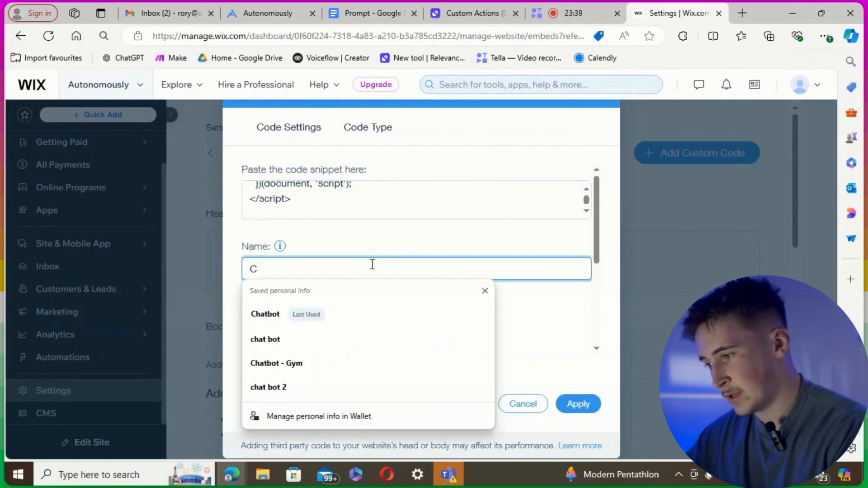
{"action": "type", "text": "hatbot"}
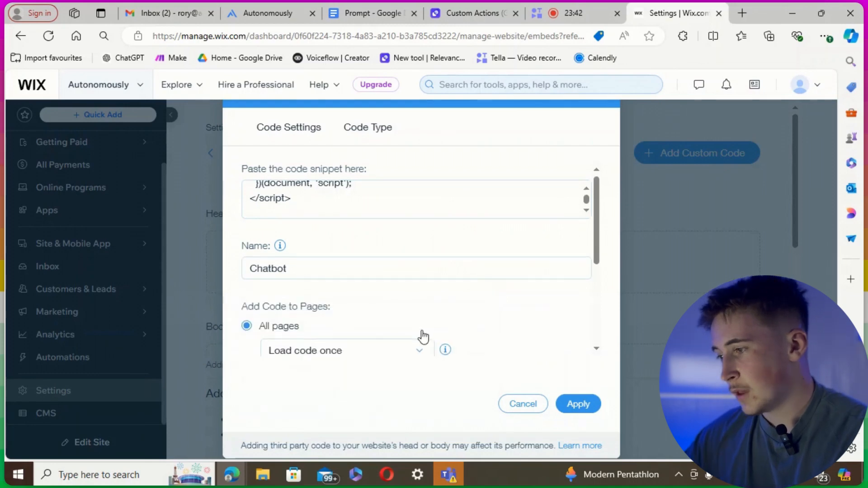
{"action": "scroll", "coordinate": [420, 334], "scroll_direction": "down", "scroll_amount": 3}
{"action": "scroll", "coordinate": [247, 309], "scroll_direction": "down", "scroll_amount": 1}
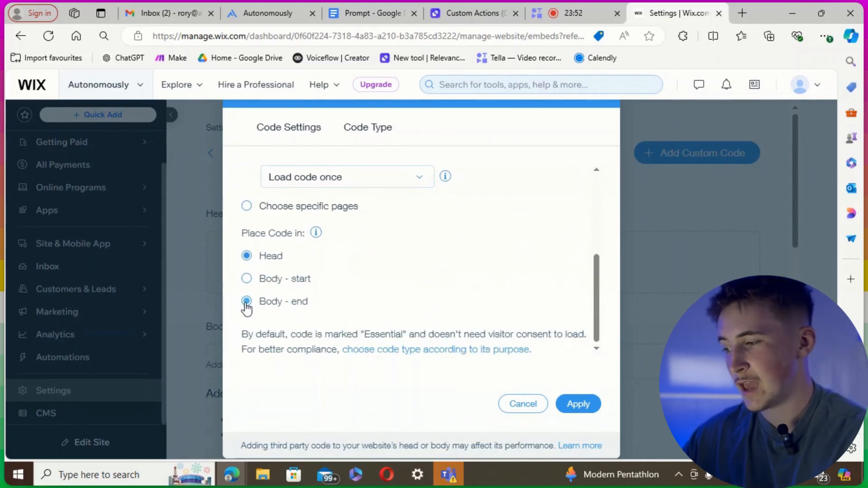
{"action": "scroll", "coordinate": [398, 307], "scroll_direction": "up", "scroll_amount": 4}
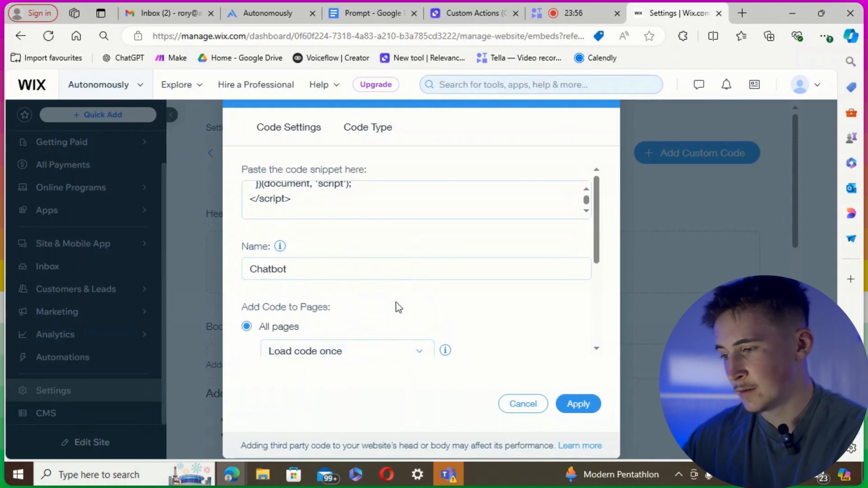
{"action": "left_click", "coordinate": [581, 405]}
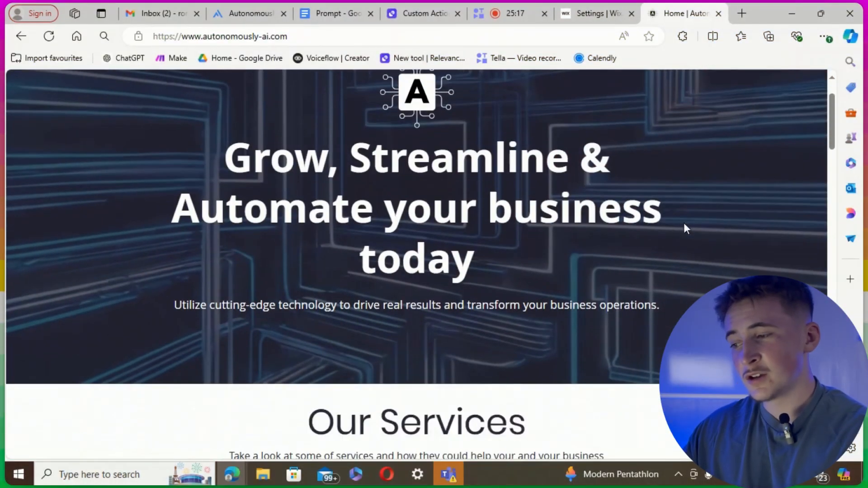
Step: On the live Autonomously website, open the chat widget and send the message "what services do you offer"
{"action": "scroll", "coordinate": [669, 236], "scroll_direction": "down", "scroll_amount": 7}
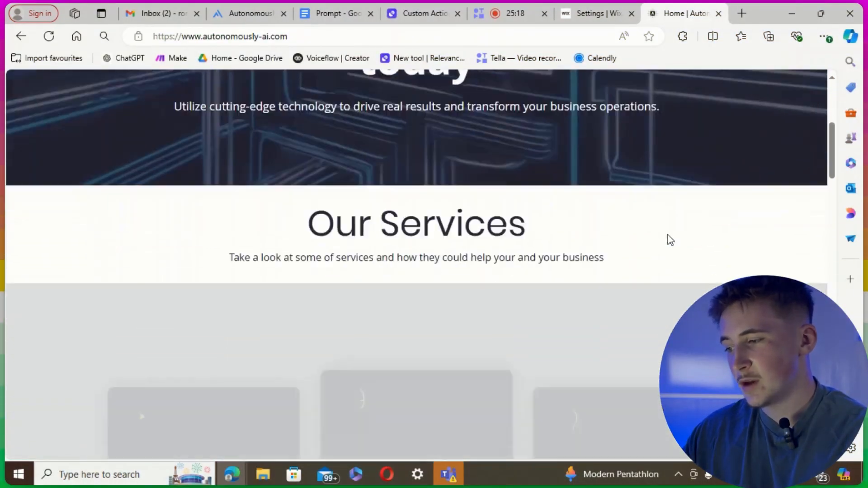
{"action": "scroll", "coordinate": [667, 234], "scroll_direction": "down", "scroll_amount": 1}
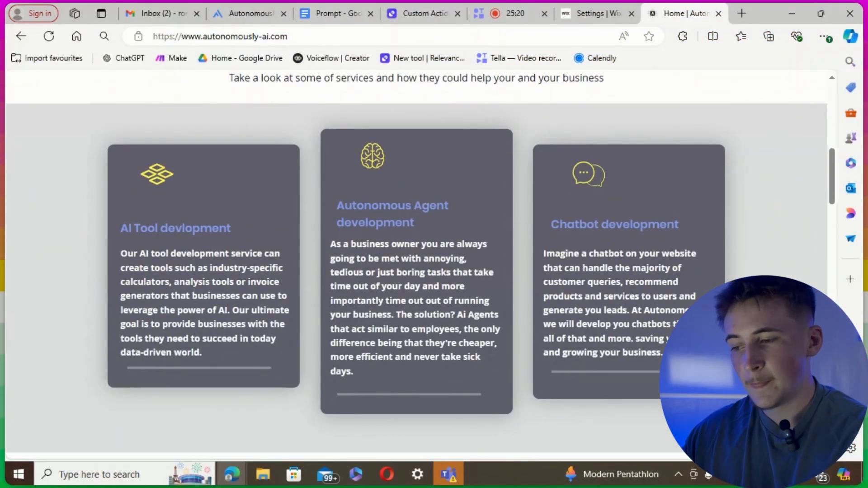
{"action": "left_click", "coordinate": [797, 429]}
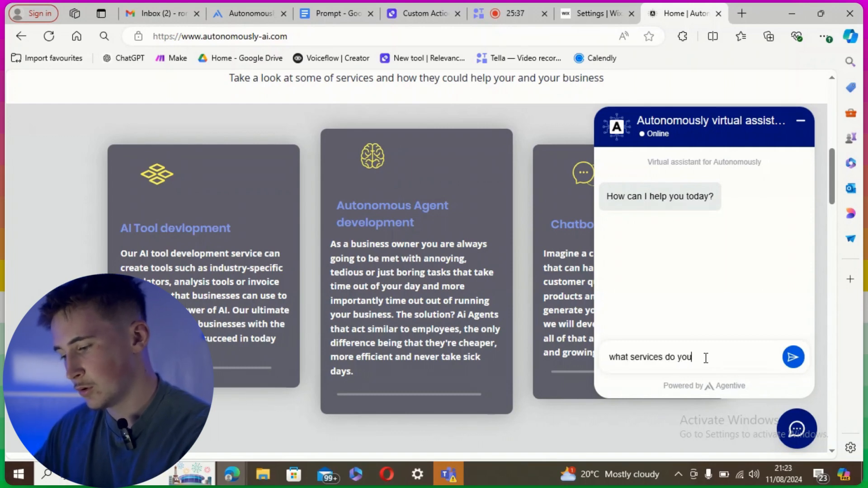
{"action": "type", "text": "ffer"}
{"action": "key", "text": "Return"}
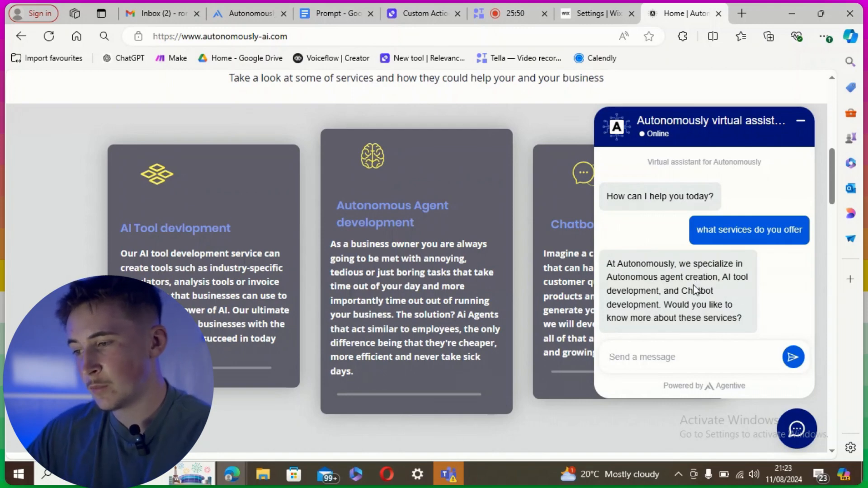
Step: Send the follow-up message "i like the sound of chatbot development" in the website chat
{"action": "scroll", "coordinate": [691, 316], "scroll_direction": "down", "scroll_amount": 1}
{"action": "scroll", "coordinate": [694, 357], "scroll_direction": "up", "scroll_amount": 1}
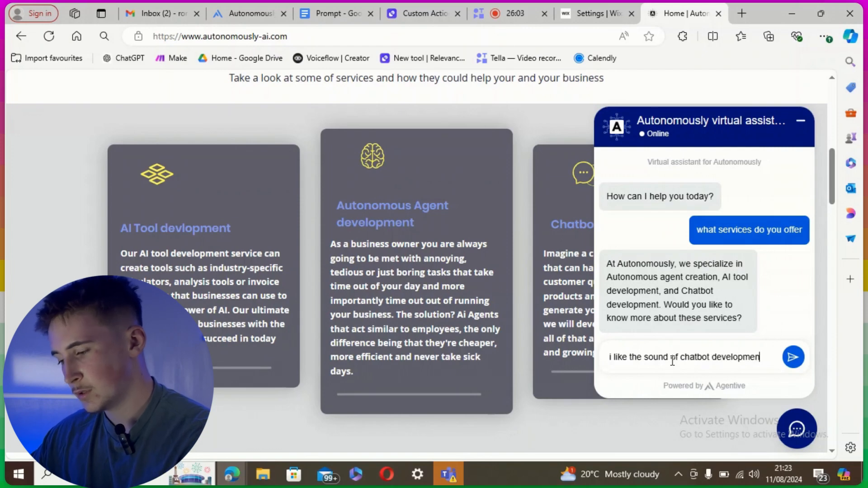
{"action": "key", "text": "Return"}
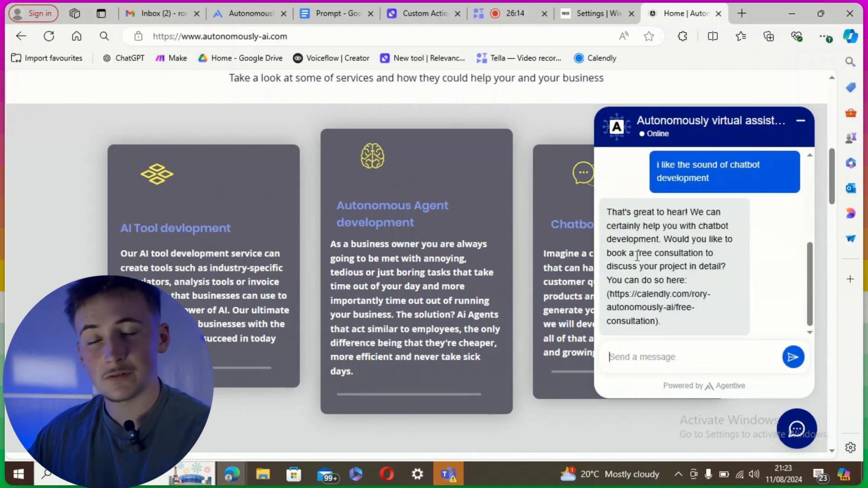